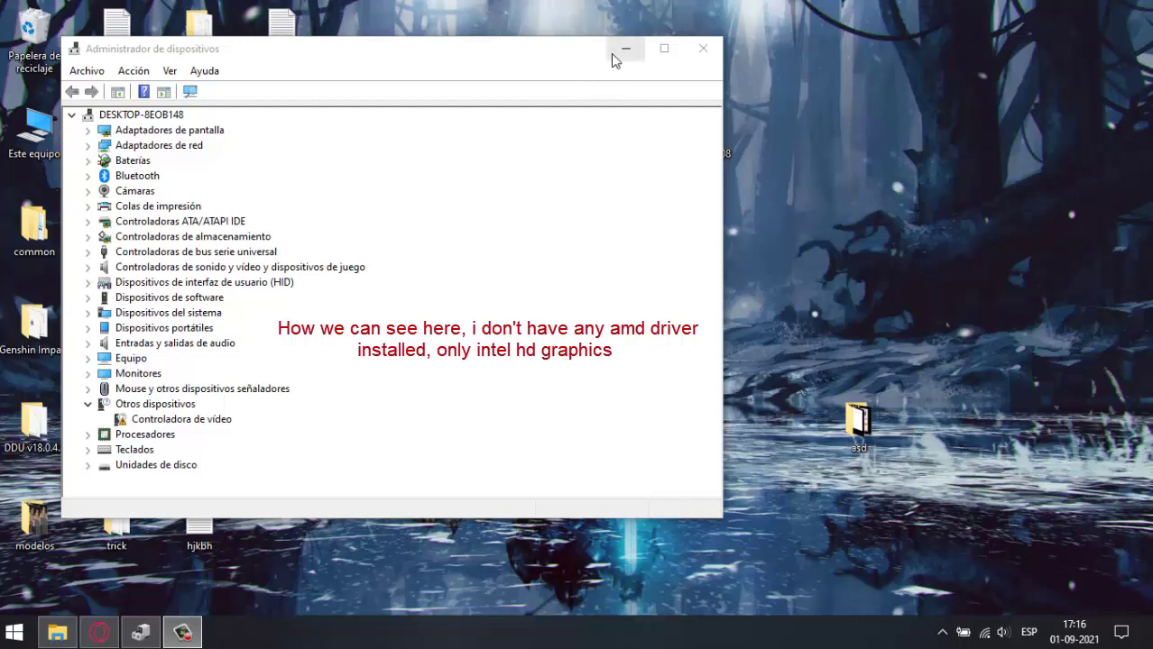
# Examine the display adapters and the Controladora de vídeo entry under Otros dispositivos in Device Manager, and minimize its window
pyautogui.click(87, 130)
pyautogui.click(88, 130)
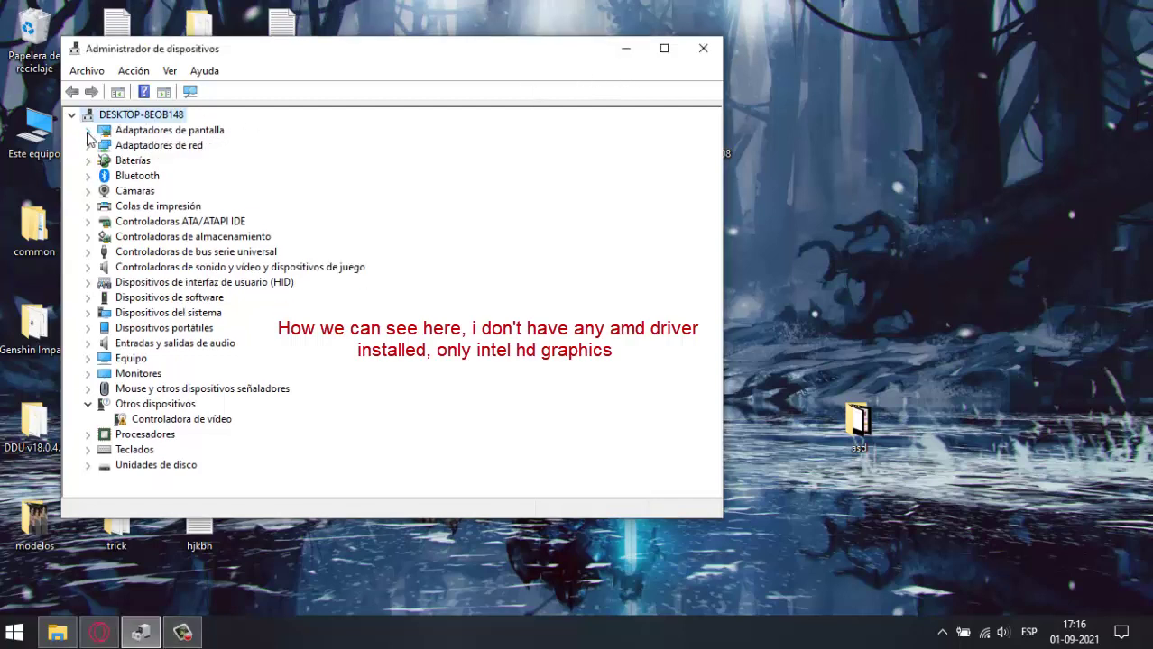
pyautogui.click(163, 421)
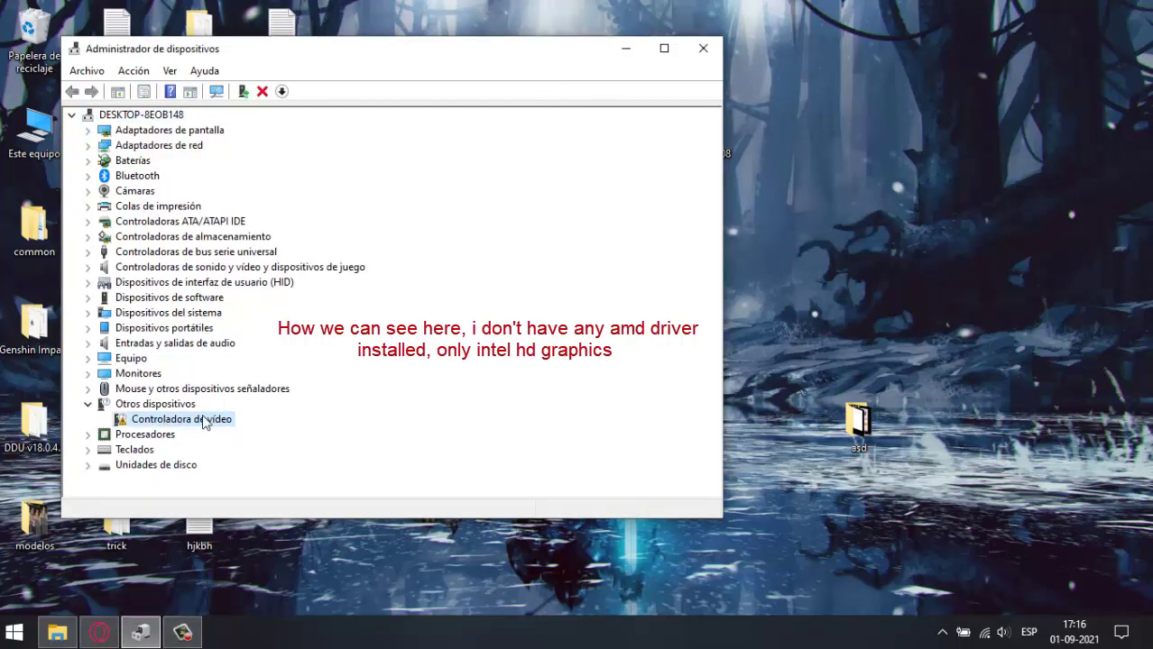
pyautogui.click(625, 48)
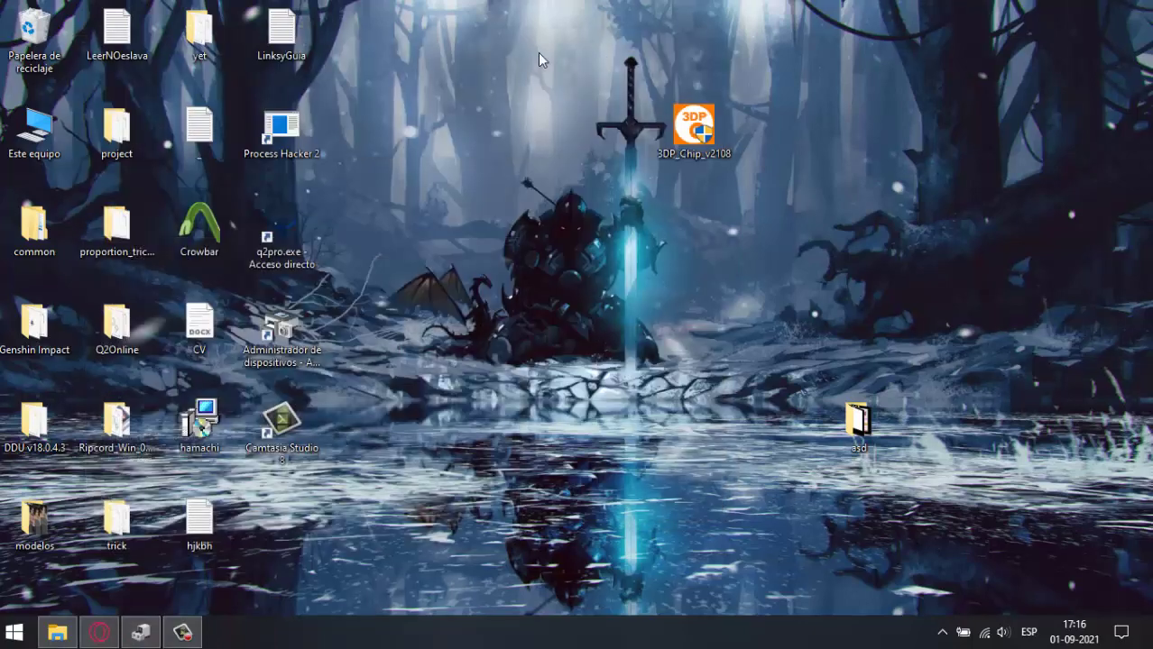
# Check the detected graphics card models with 3DP Chip, and close the program
pyautogui.doubleClick(690, 125)
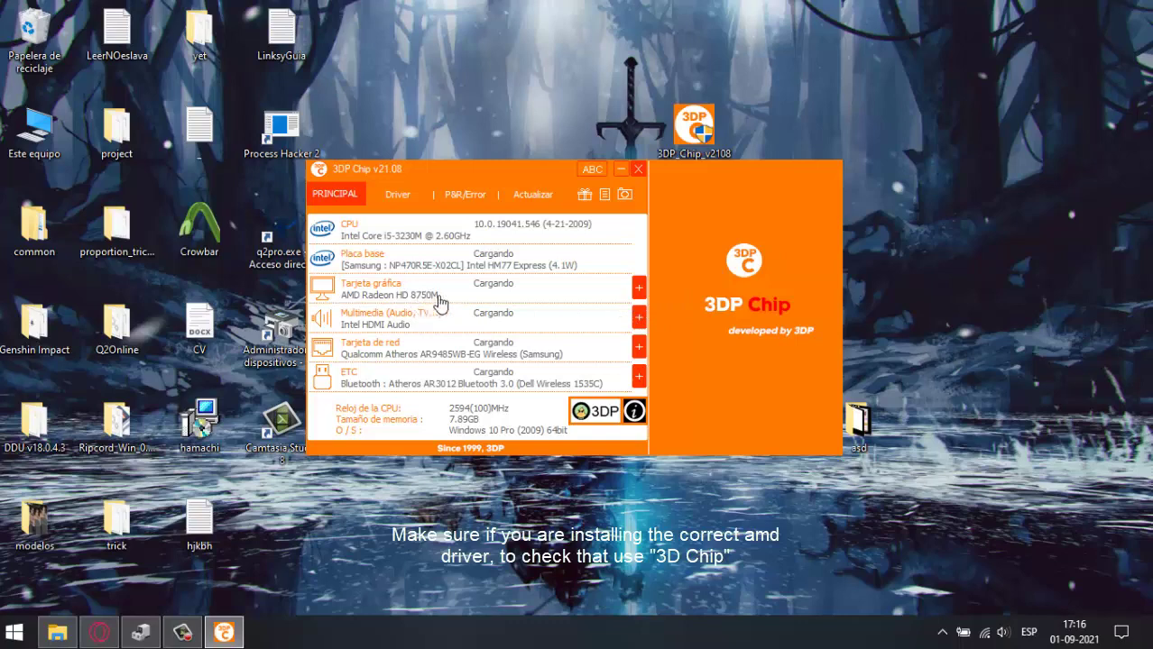
pyautogui.click(638, 288)
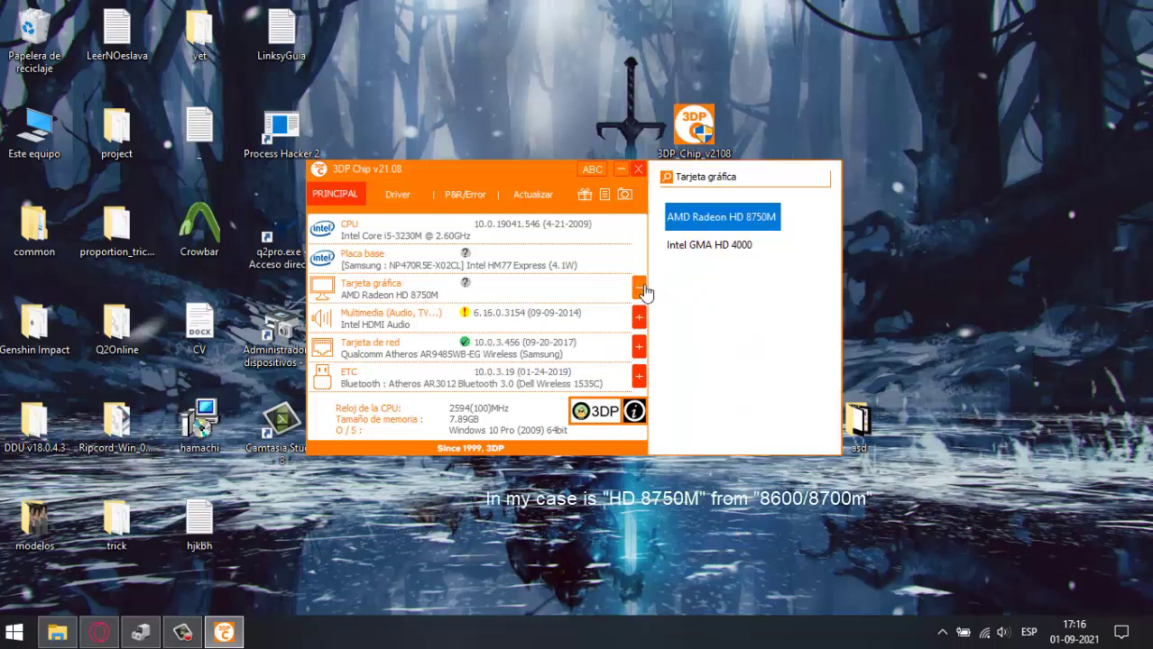
pyautogui.click(638, 289)
pyautogui.click(637, 169)
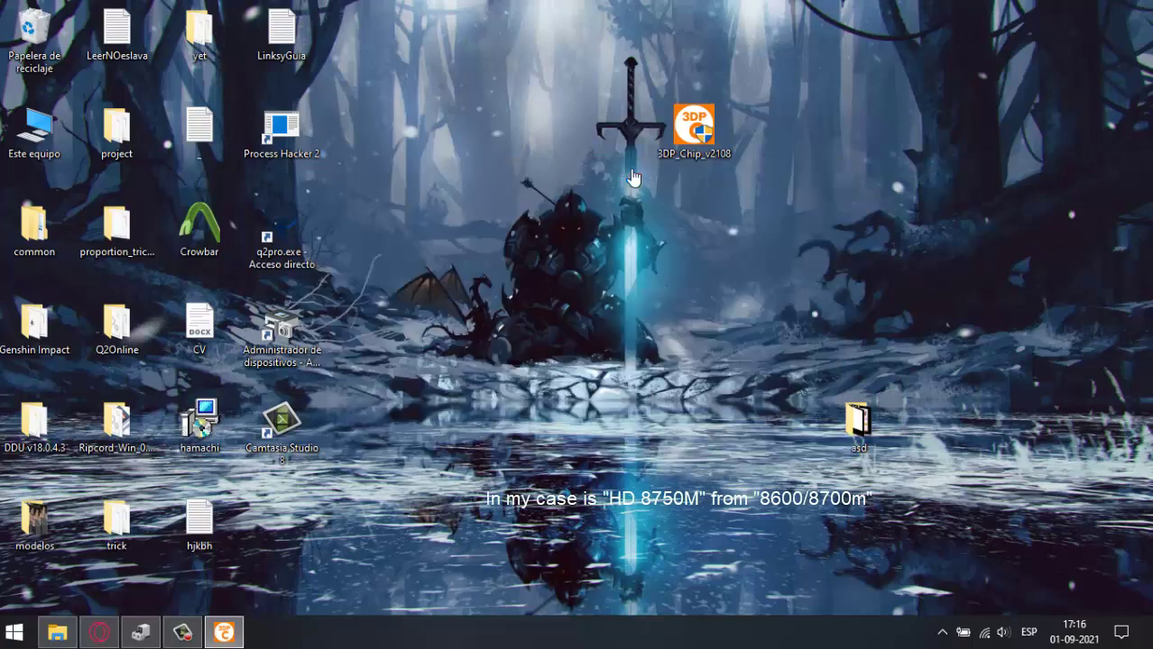
# Search the web for "radeon 8750m driver" in the browser and open AMD's Radeon HD 8750M Series previous drivers page
pyautogui.click(99, 632)
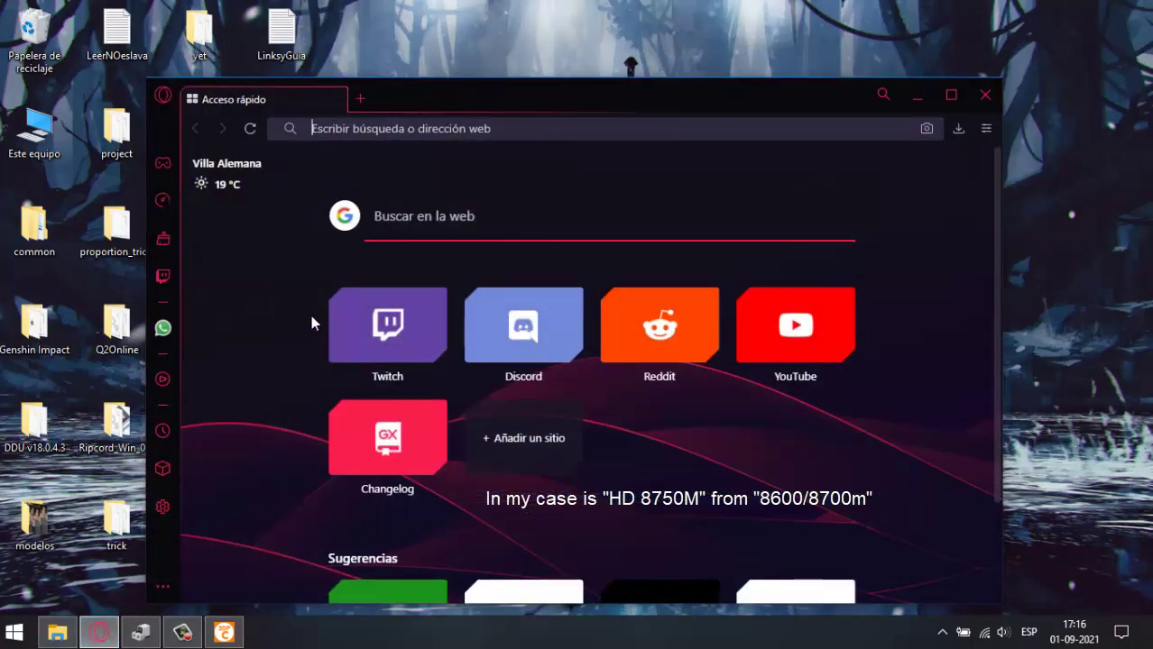
pyautogui.write('radeon 8')
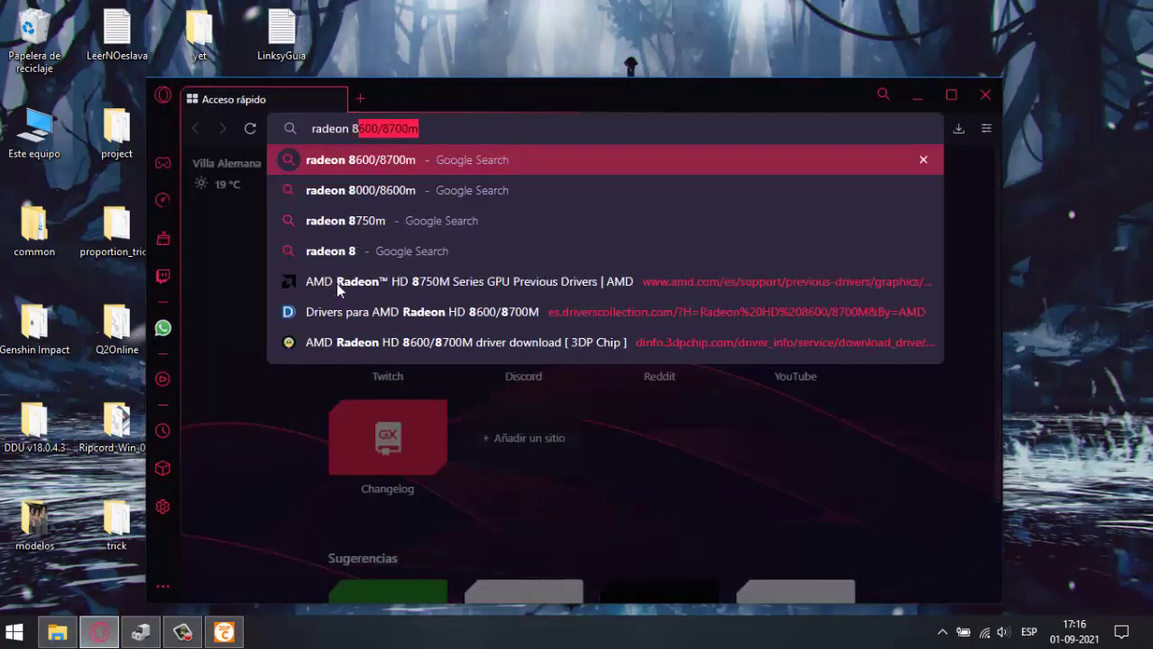
pyautogui.write('750m driver')
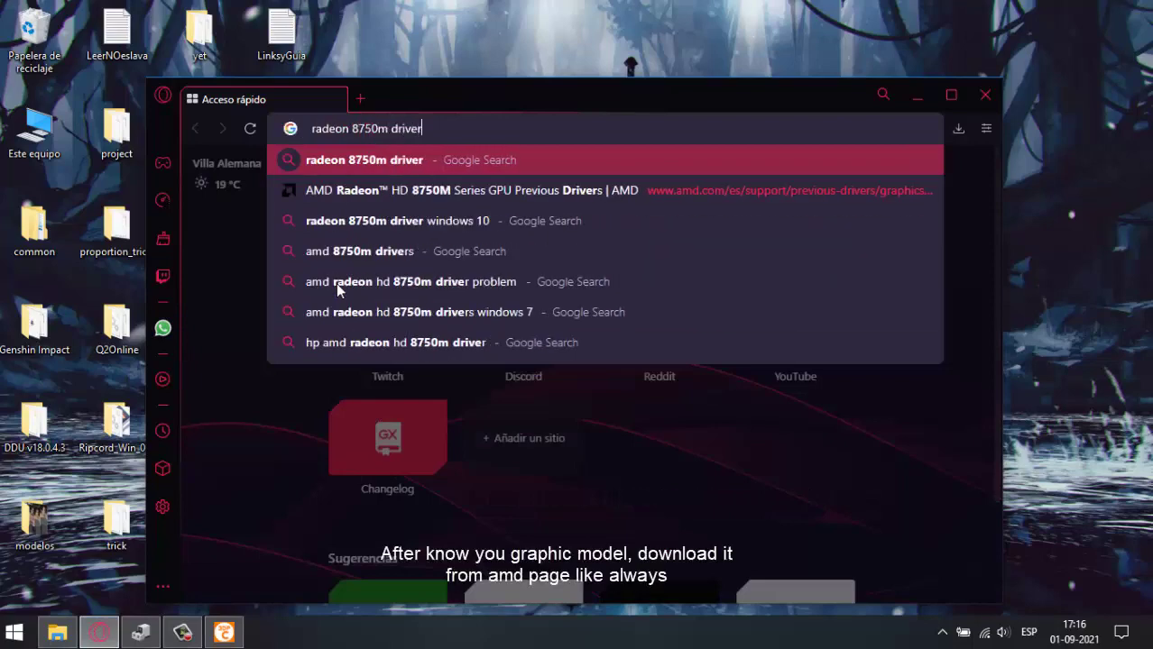
pyautogui.press('Return')
pyautogui.moveTo(442, 106); pyautogui.dragTo(358, 37)
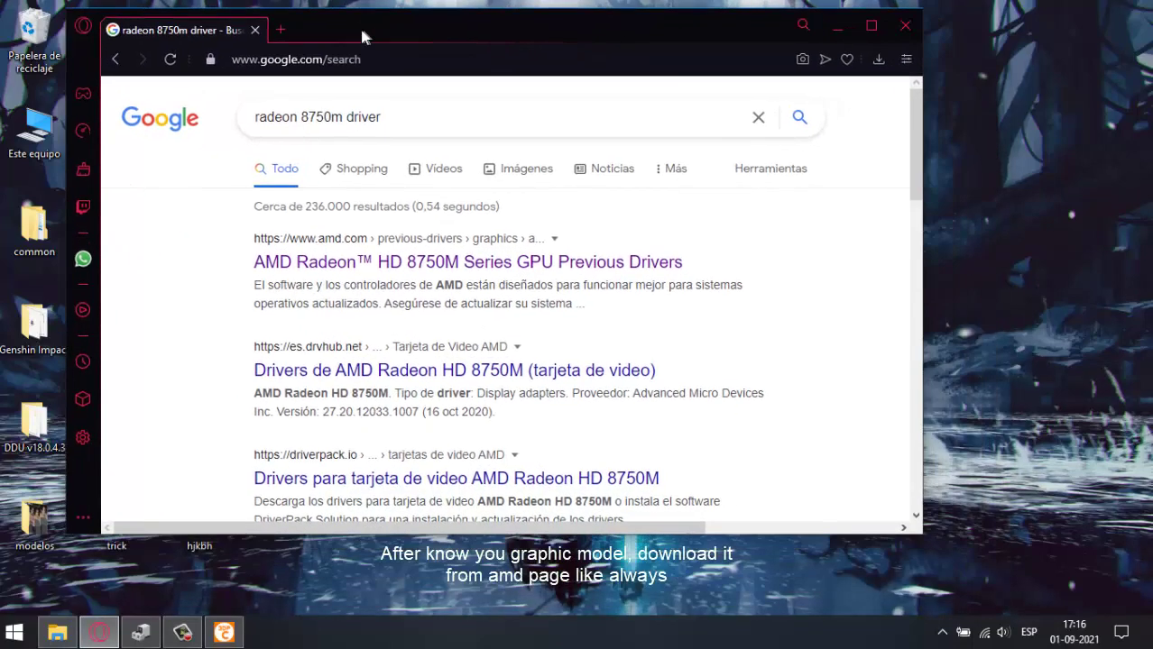
pyautogui.click(367, 264)
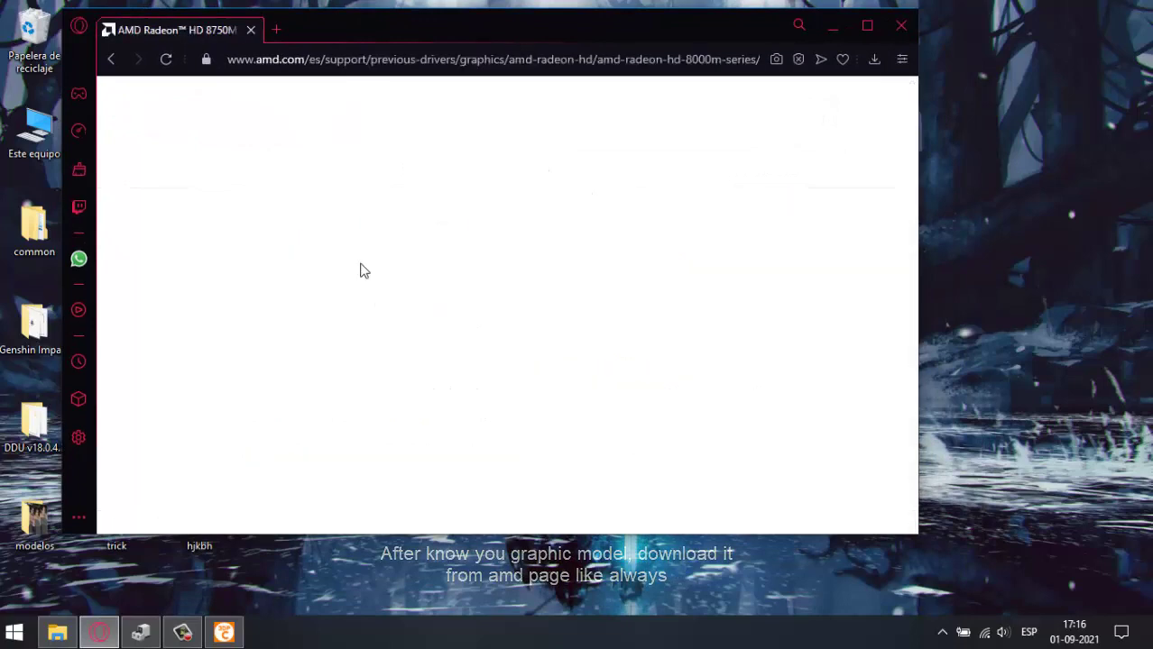
# Locate the Adrenalin 21.4.1 Recommended (WHQL) download for 64-bit Windows 10, and close the browser
pyautogui.scroll(-1, 361, 271)
pyautogui.scroll(-1, 361, 271)
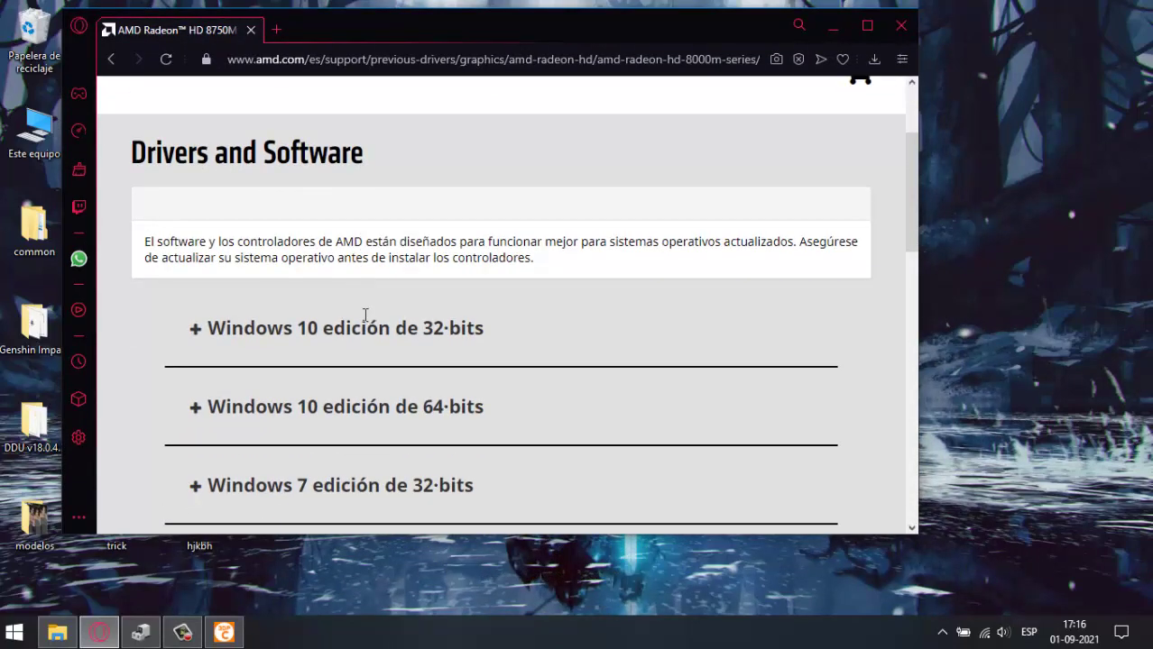
pyautogui.click(342, 402)
pyautogui.scroll(-1, 336, 411)
pyautogui.scroll(-3, 336, 410)
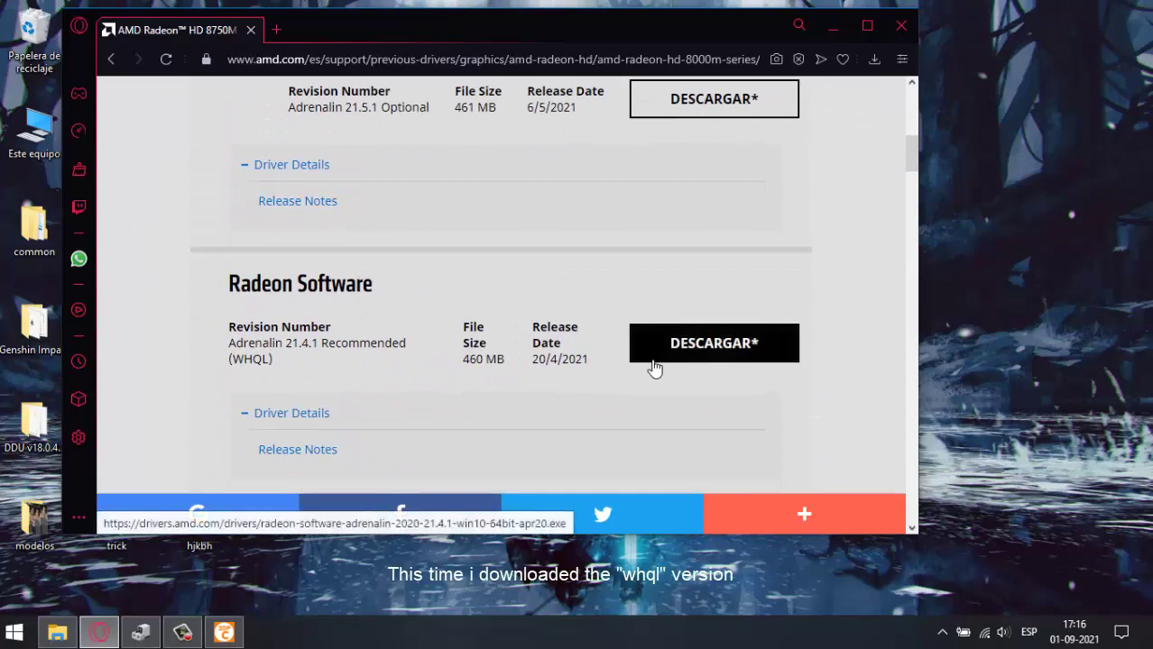
pyautogui.click(250, 30)
pyautogui.click(902, 27)
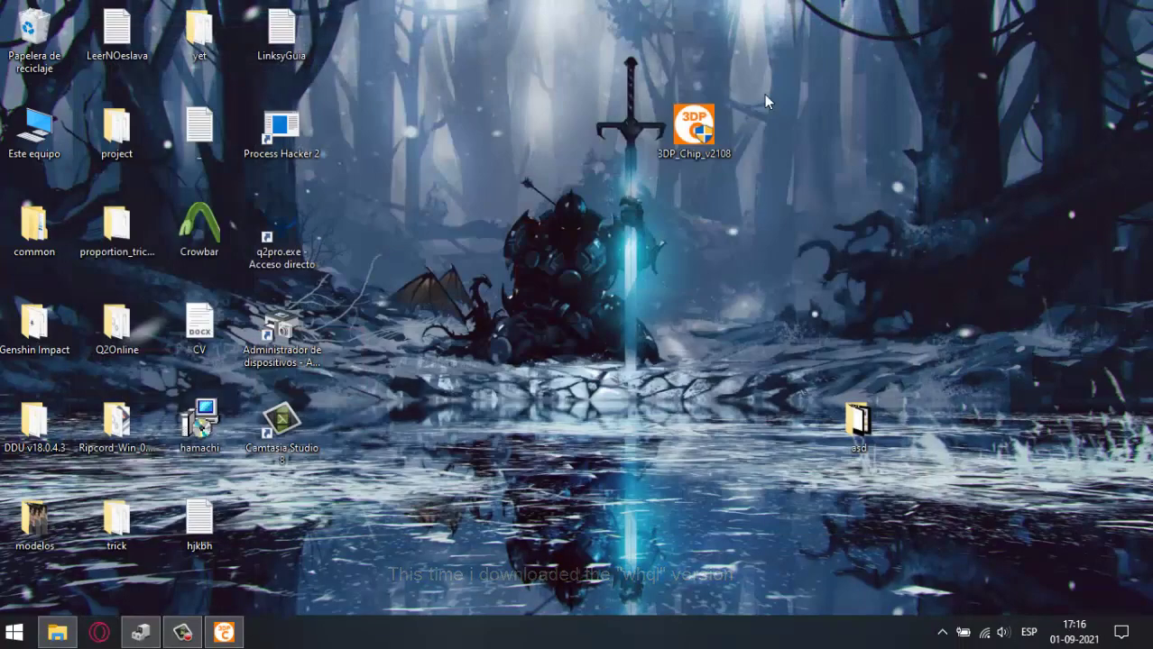
# Run the radeon-software-adrenalin-2020-21.4.1 installer from the Descargas folder and extract its files
pyautogui.click(57, 632)
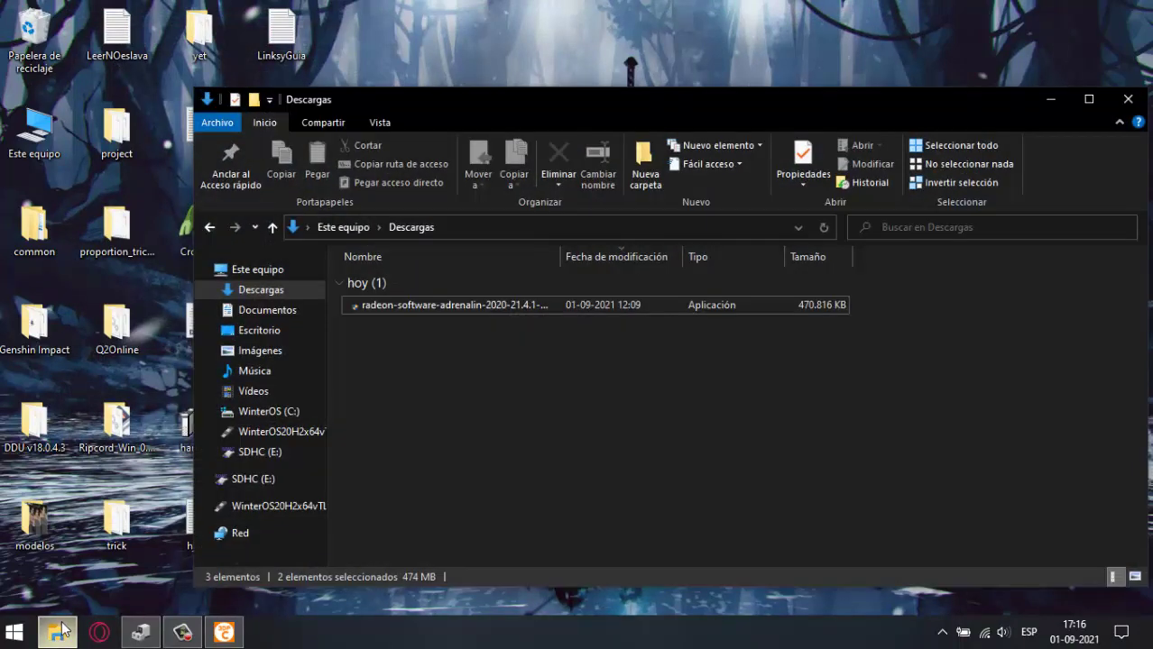
pyautogui.click(421, 312)
pyautogui.doubleClick(421, 313)
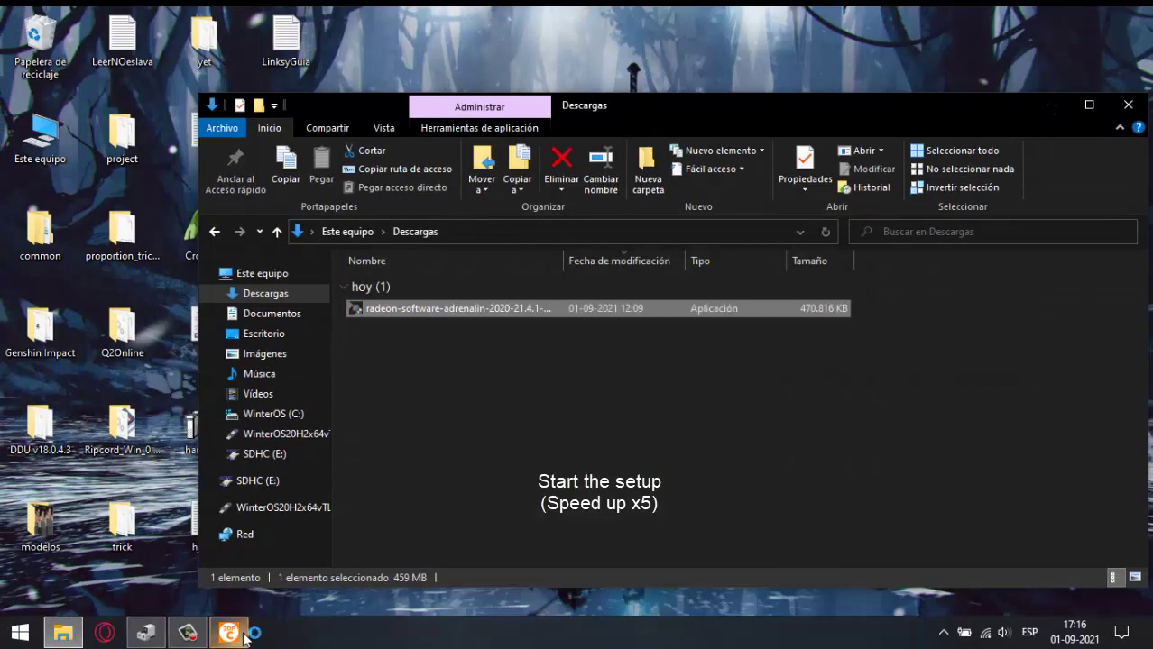
pyautogui.click(631, 168)
pyautogui.click(683, 190)
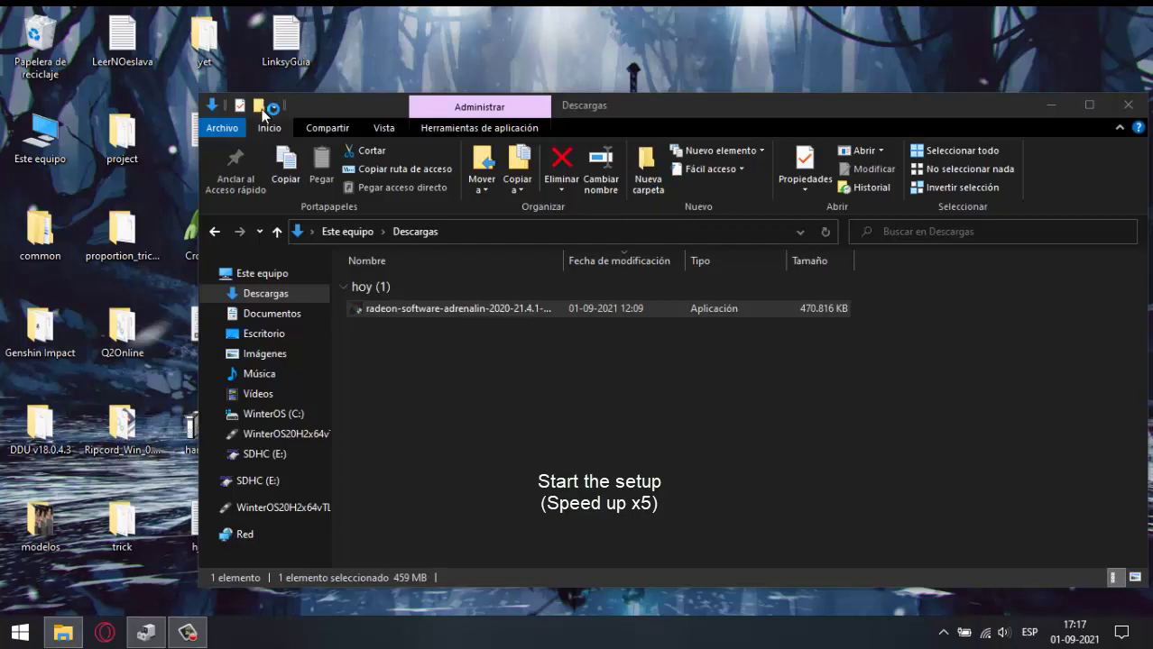
pyautogui.click(726, 440)
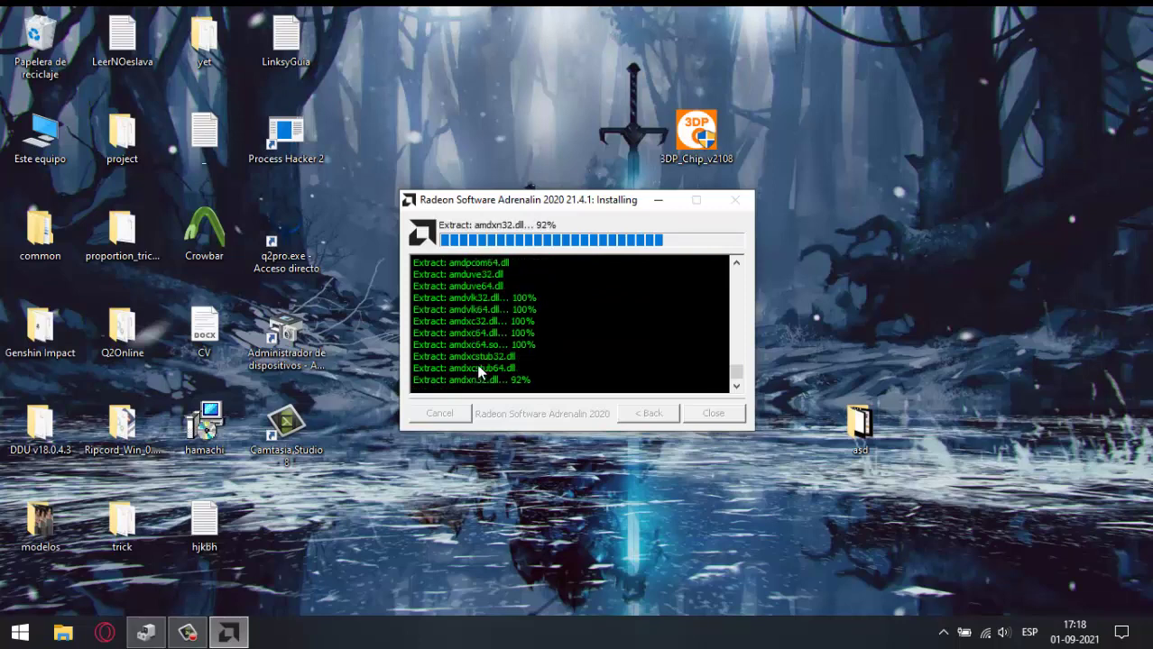
pyautogui.moveTo(508, 210); pyautogui.dragTo(231, 200)
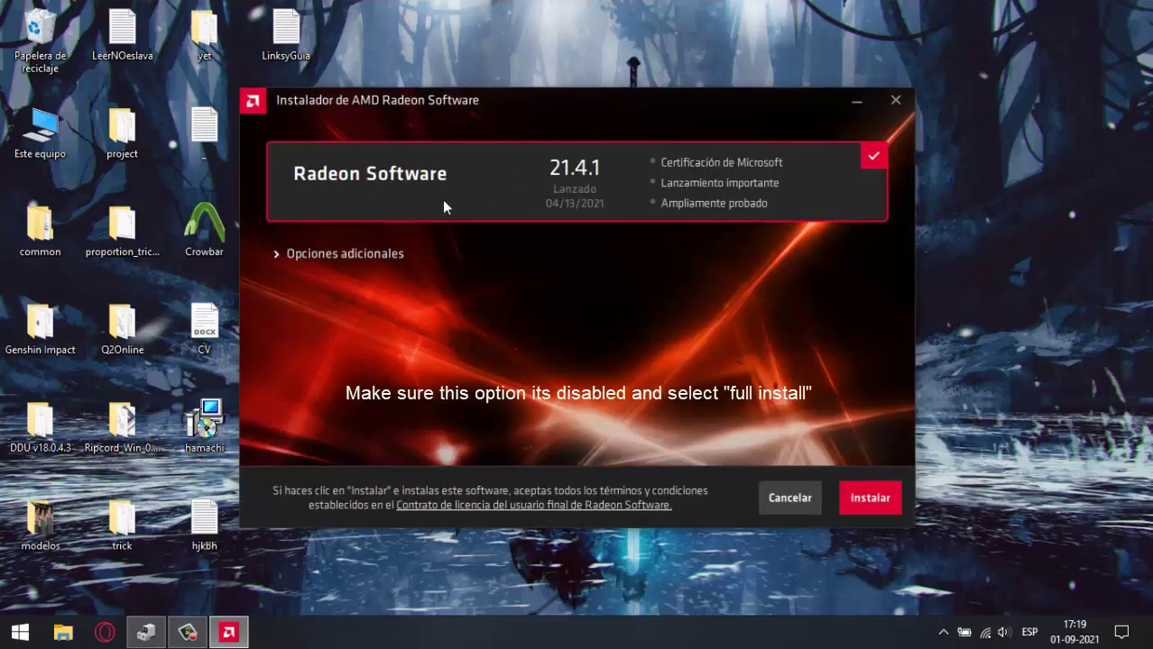
# Install Radeon Software 21.4.1 using the Full Install type, leaving the factory reset option disabled
pyautogui.click(279, 257)
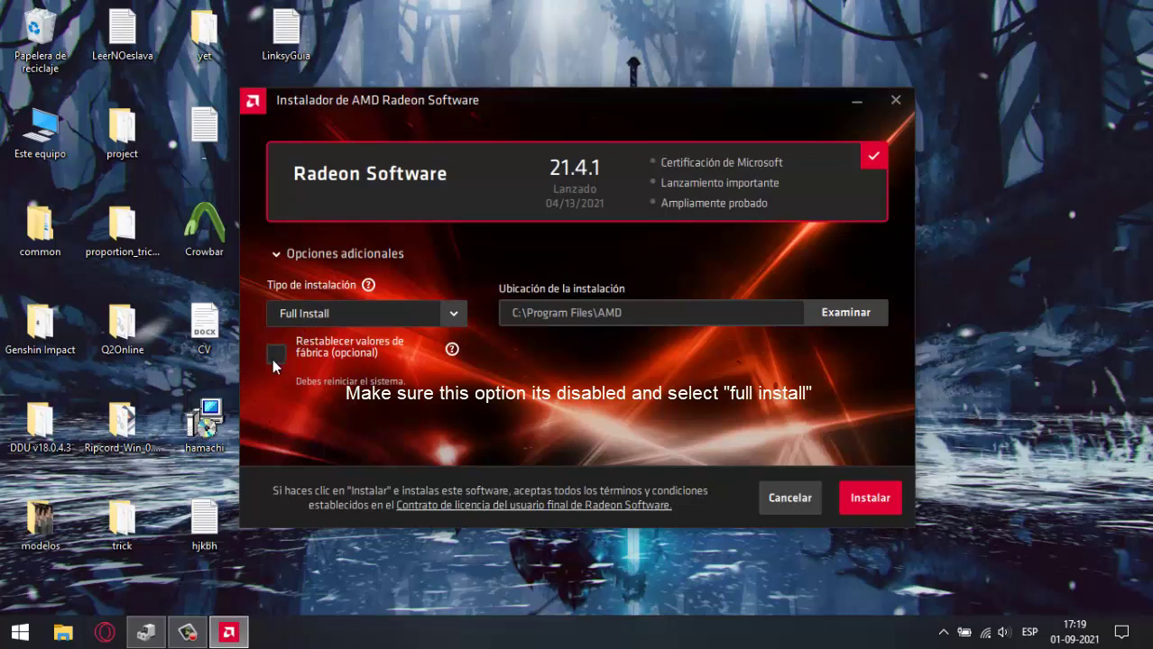
pyautogui.click(460, 320)
pyautogui.click(411, 344)
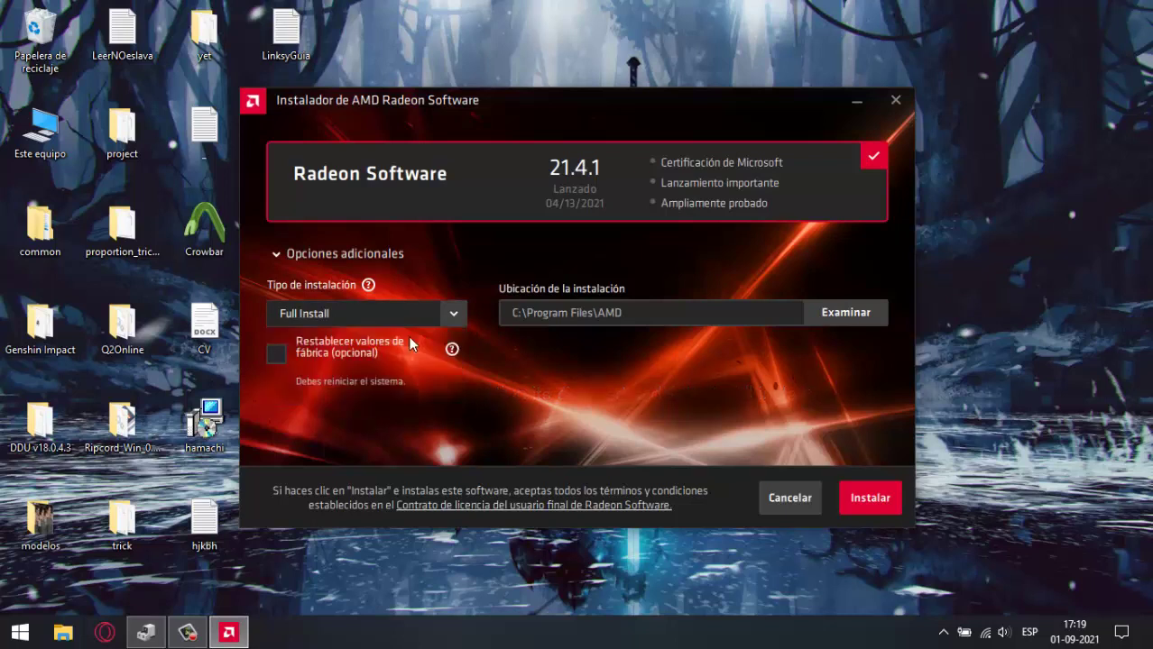
pyautogui.click(862, 506)
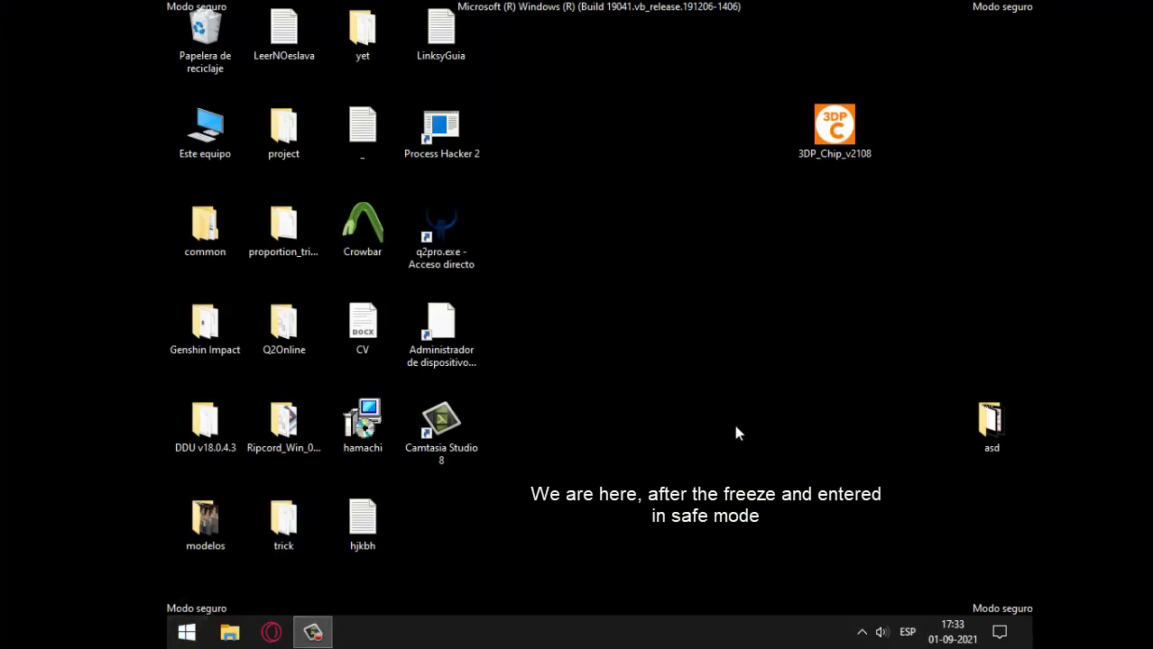
# Open Device Manager from the Control Panel in safe mode, and close the Control Panel window
pyautogui.press('super')
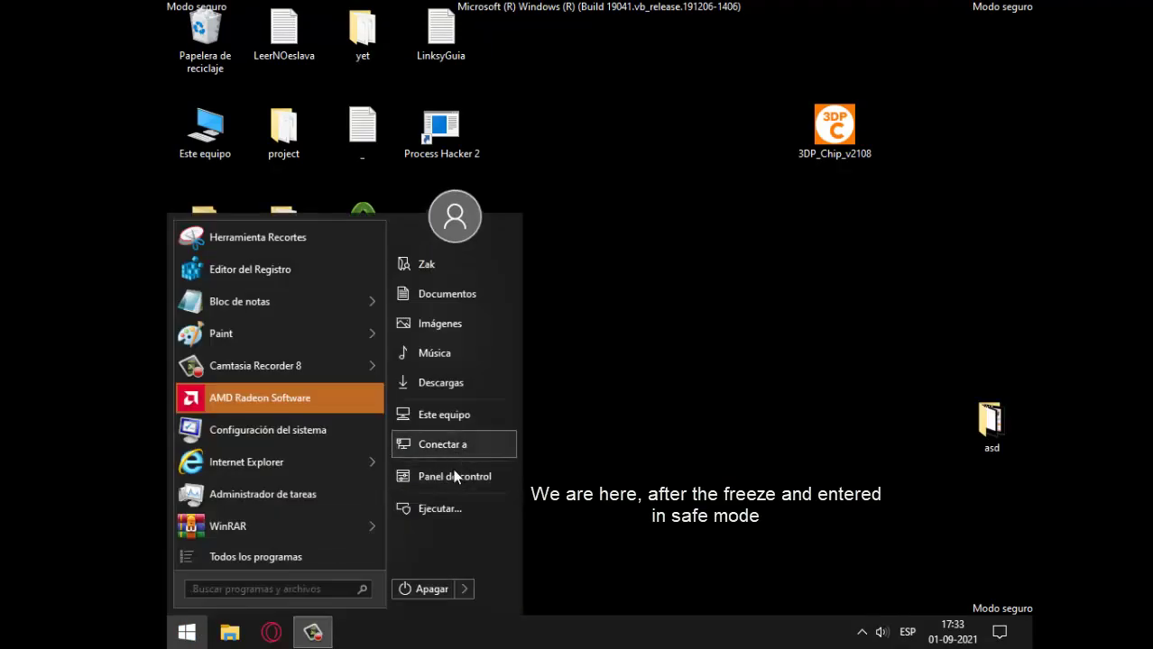
pyautogui.click(453, 477)
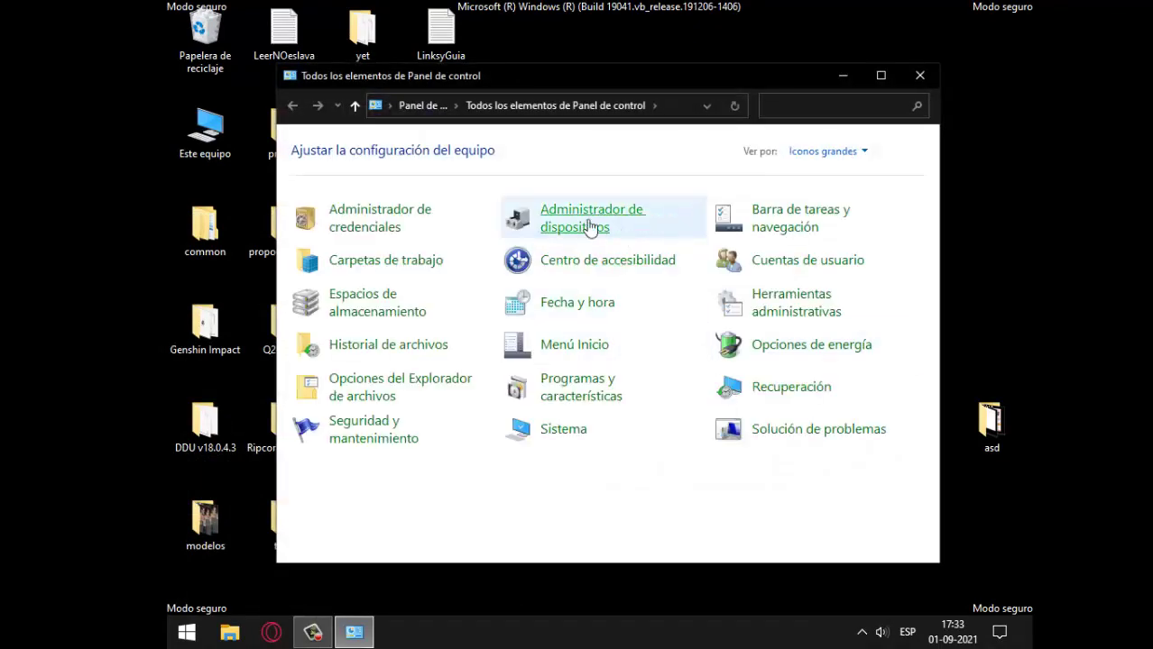
pyautogui.click(588, 225)
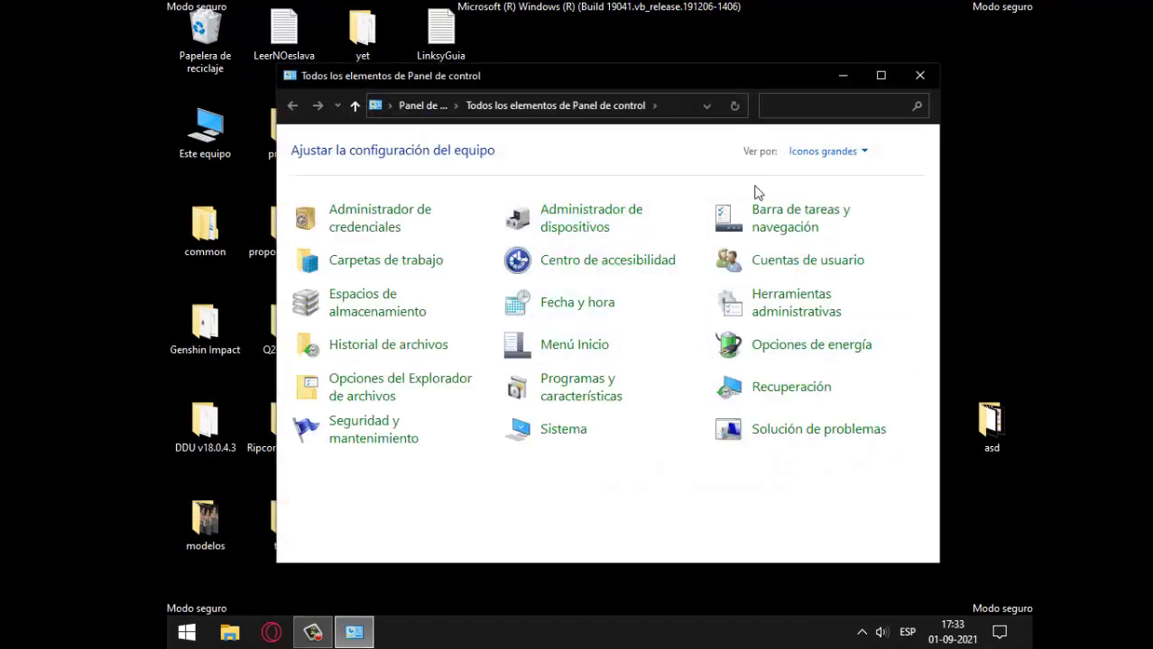
pyautogui.click(922, 77)
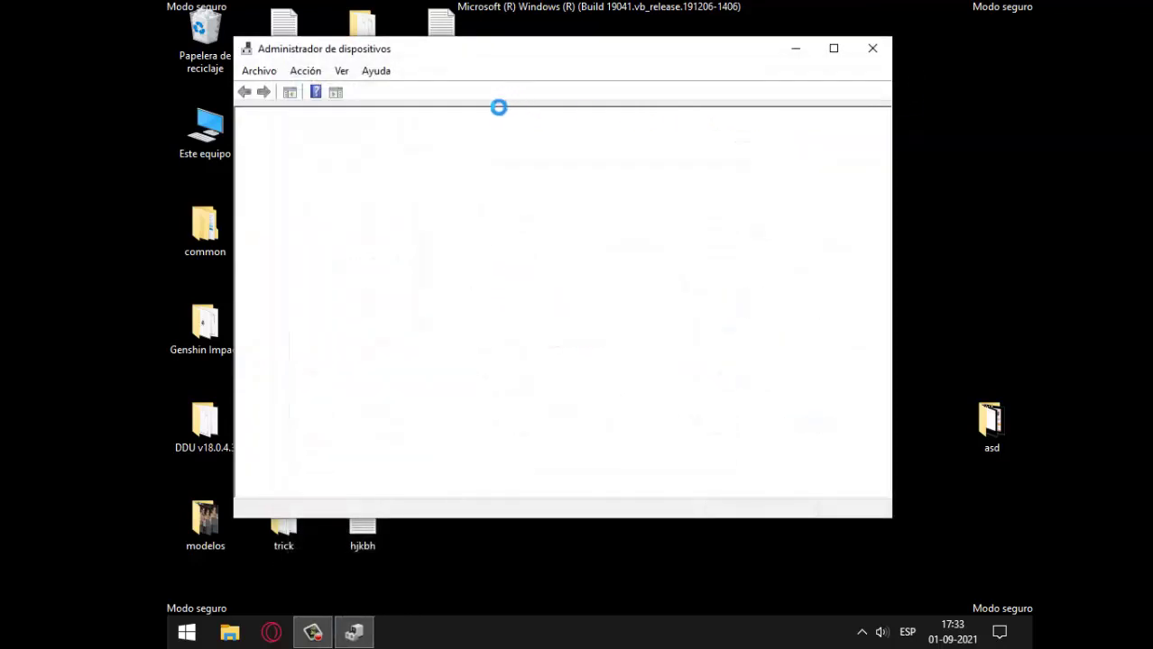
# Examine the AMD and Intel display adapters in Device Manager, collapsing unrelated device categories, and close it
pyautogui.click(260, 282)
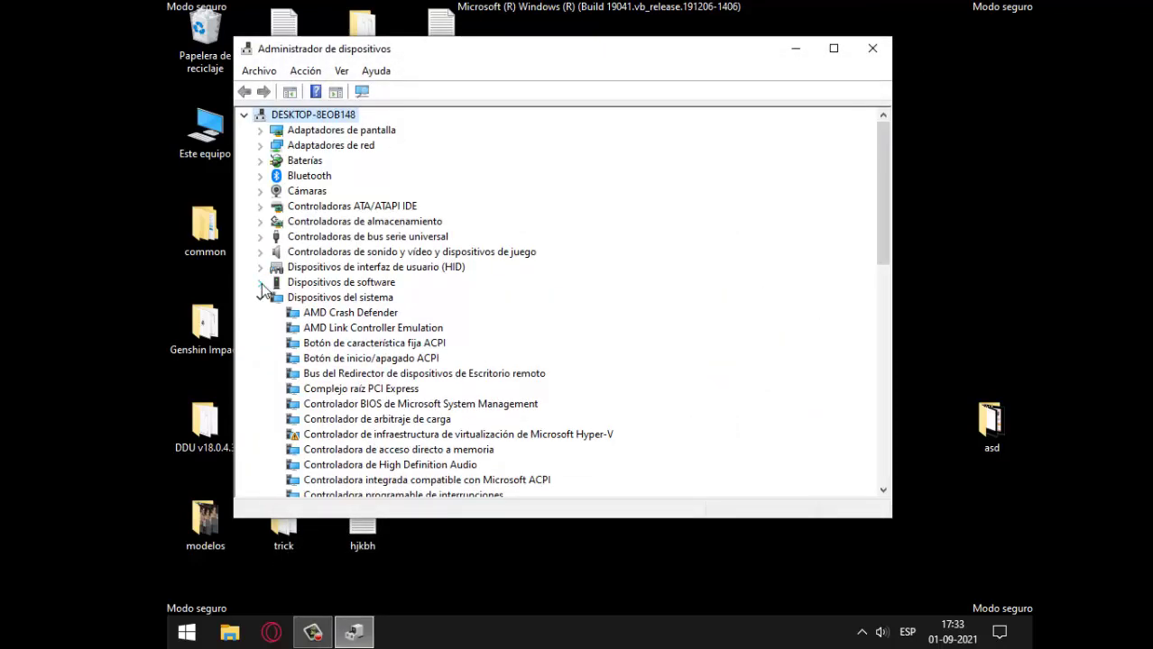
pyautogui.click(260, 299)
pyautogui.click(260, 145)
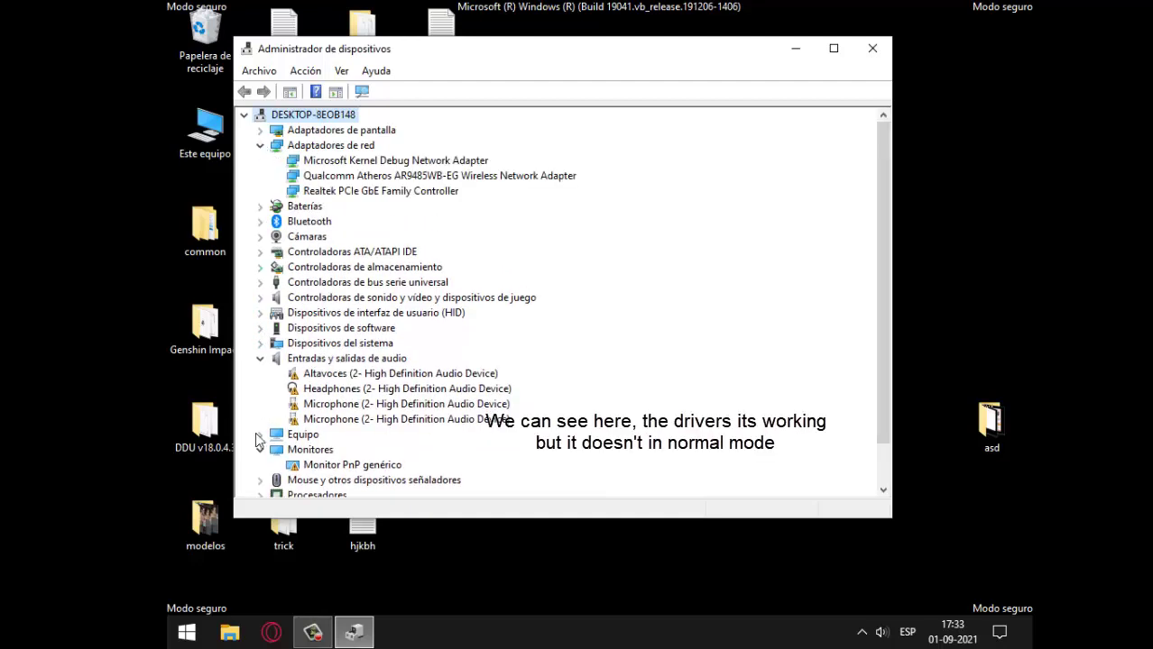
pyautogui.click(260, 449)
pyautogui.click(260, 130)
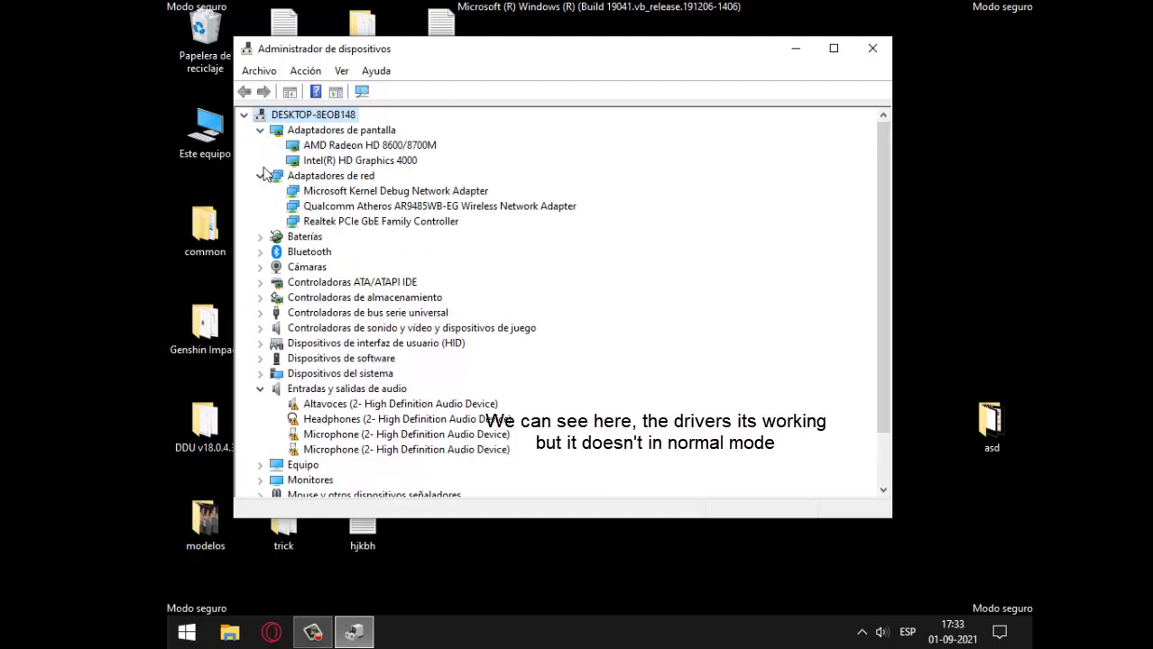
pyautogui.click(261, 176)
pyautogui.click(370, 150)
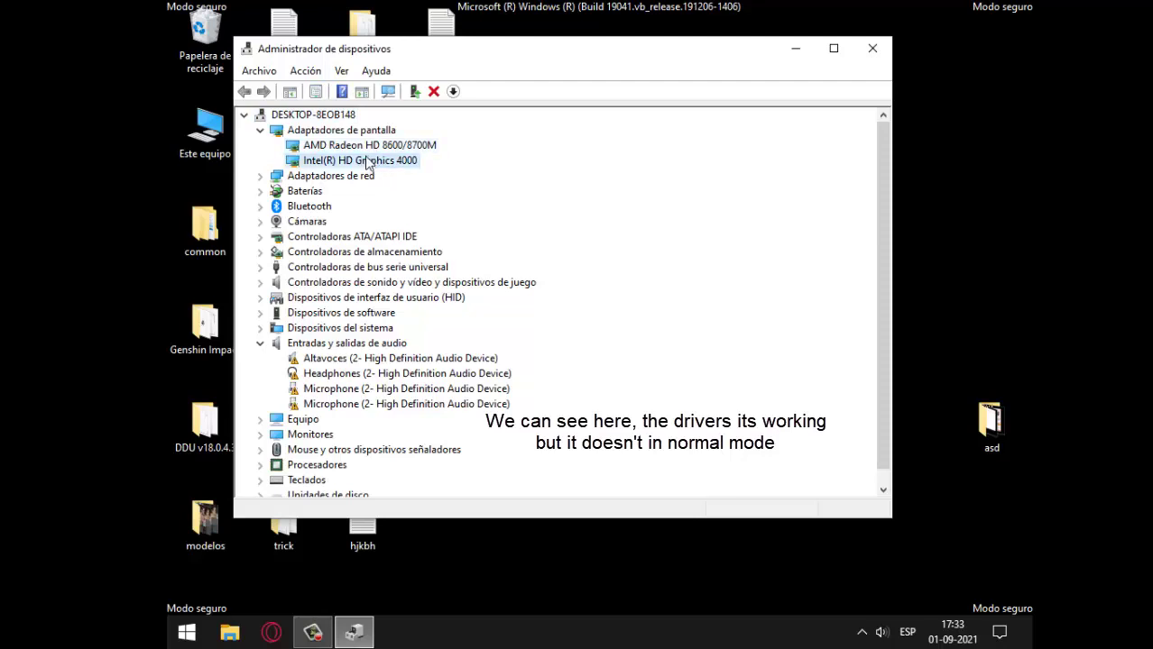
pyautogui.click(872, 50)
# Open the Registry Editor by running regedit
pyautogui.press('super+r')
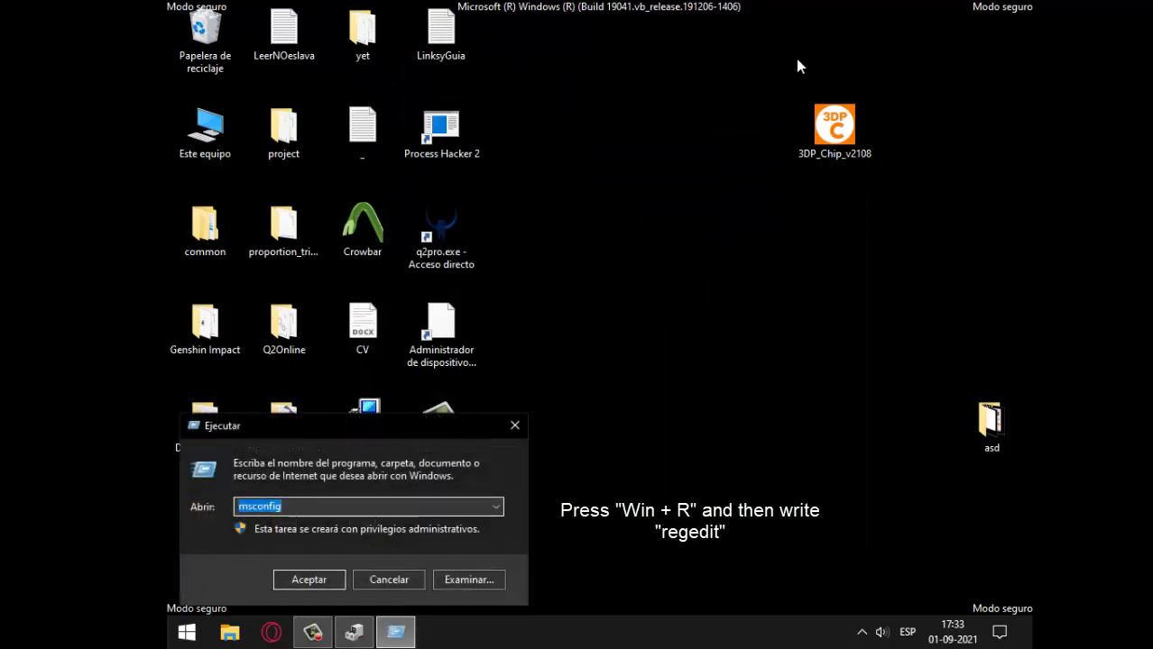
pyautogui.write('regedit')
pyautogui.press('Return')
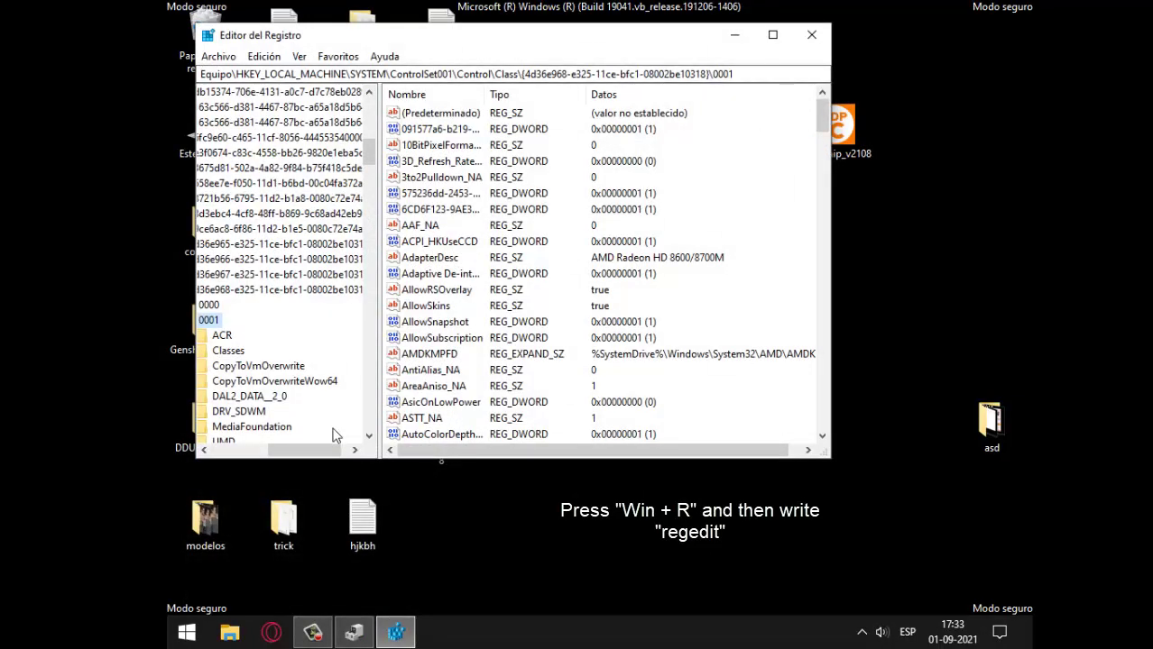
# Collapse the expanded registry branches back to the SYSTEM key under HKEY_LOCAL_MACHINE
pyautogui.moveTo(325, 451); pyautogui.dragTo(275, 455)
pyautogui.click(269, 290)
pyautogui.scroll(12, 261, 307)
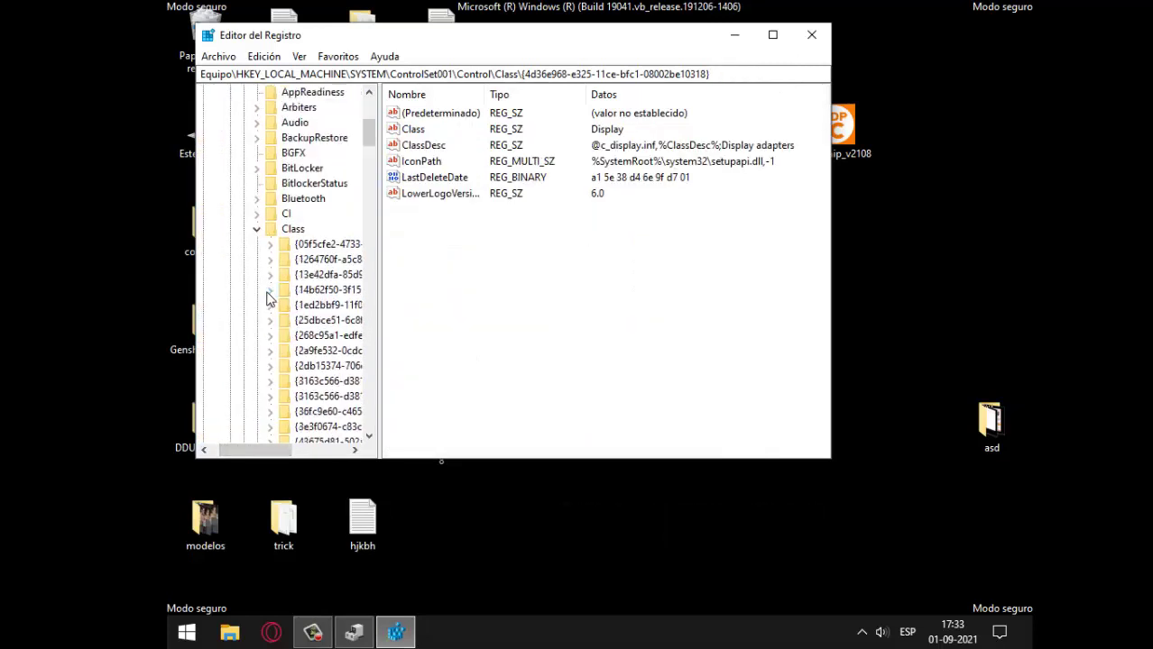
pyautogui.scroll(-4, 257, 311)
pyautogui.click(257, 307)
pyautogui.scroll(3, 257, 298)
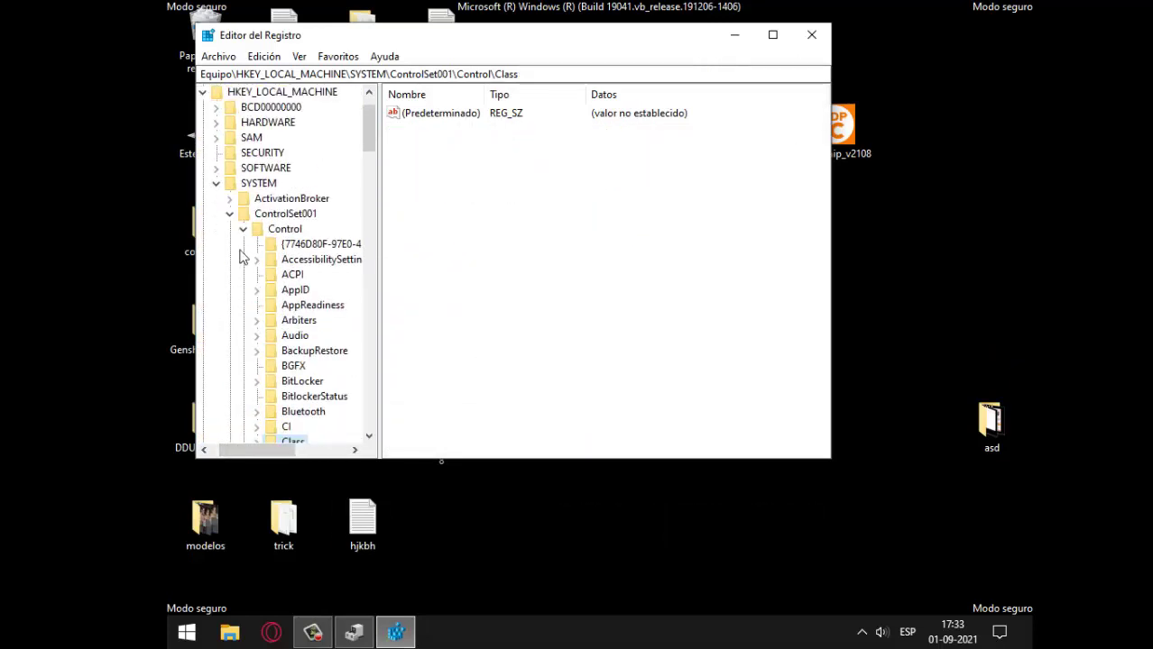
pyautogui.click(255, 229)
pyautogui.click(229, 183)
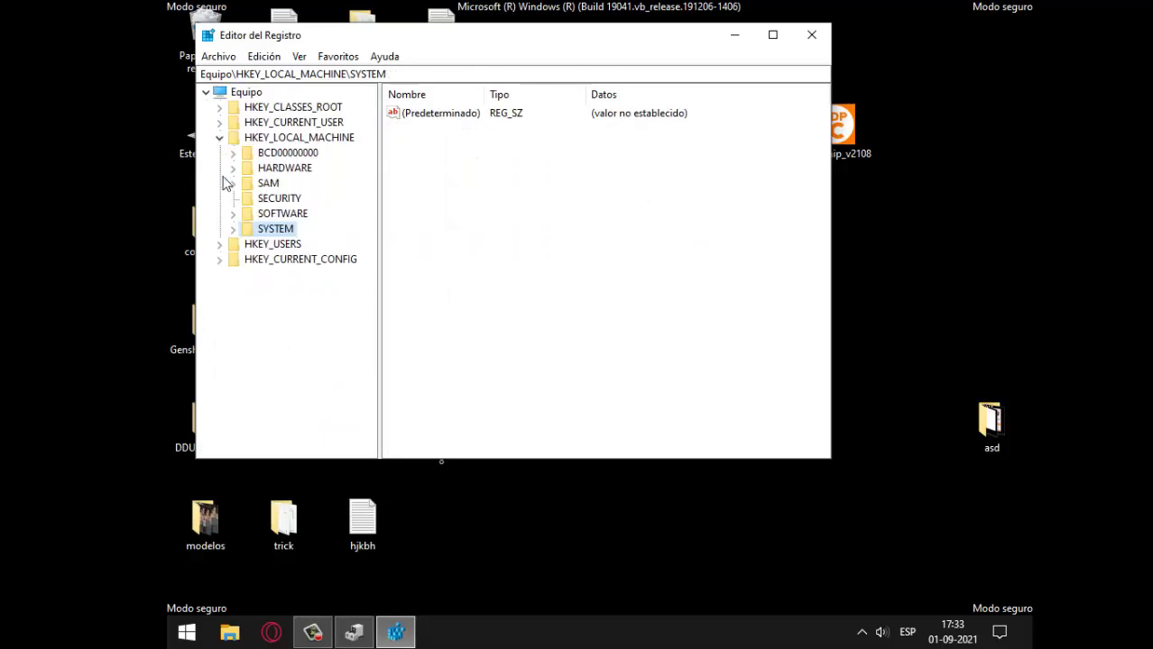
# Collapse the HKEY_LOCAL_MACHINE branch and search the registry for "EnableULPS"
pyautogui.click(219, 137)
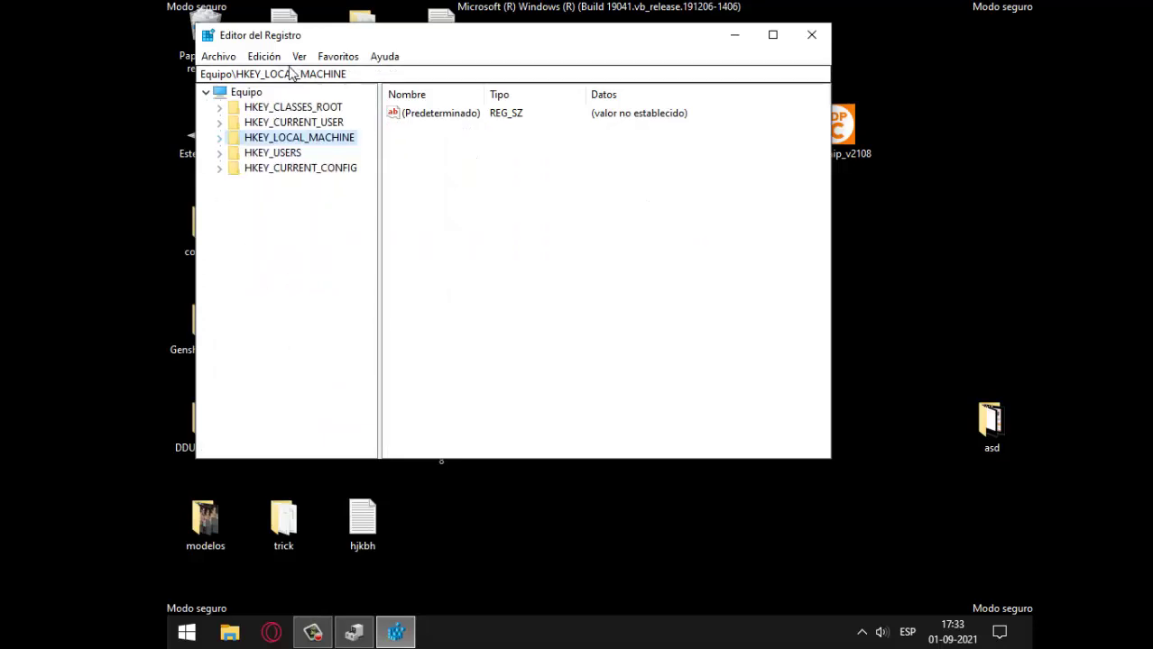
pyautogui.click(264, 58)
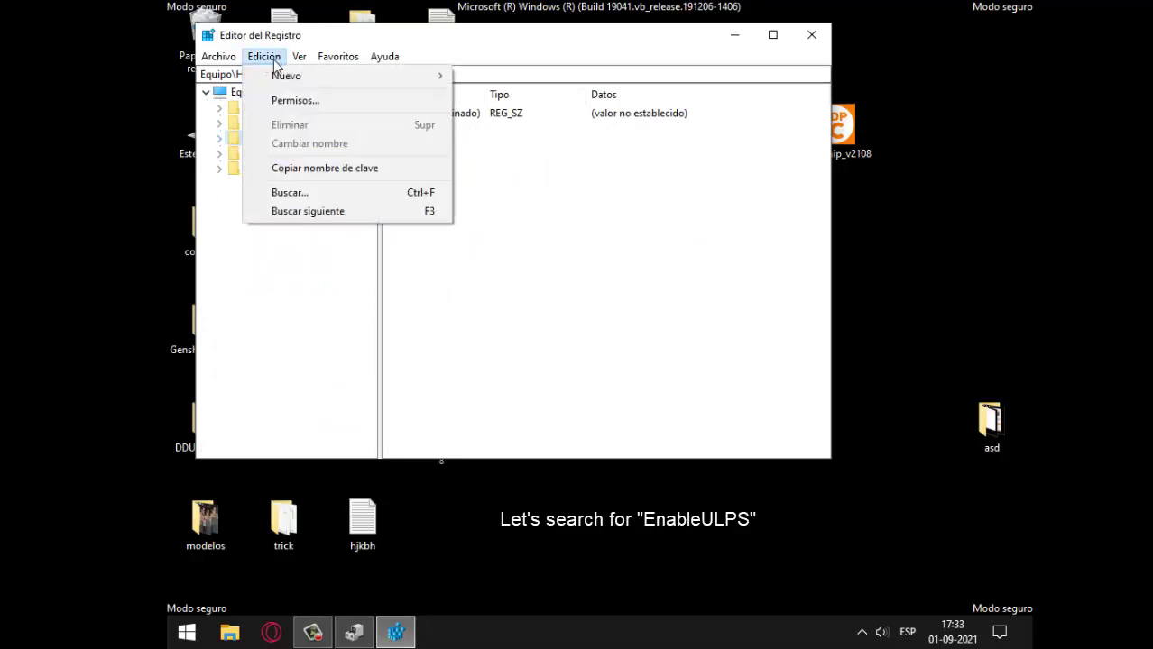
pyautogui.click(307, 195)
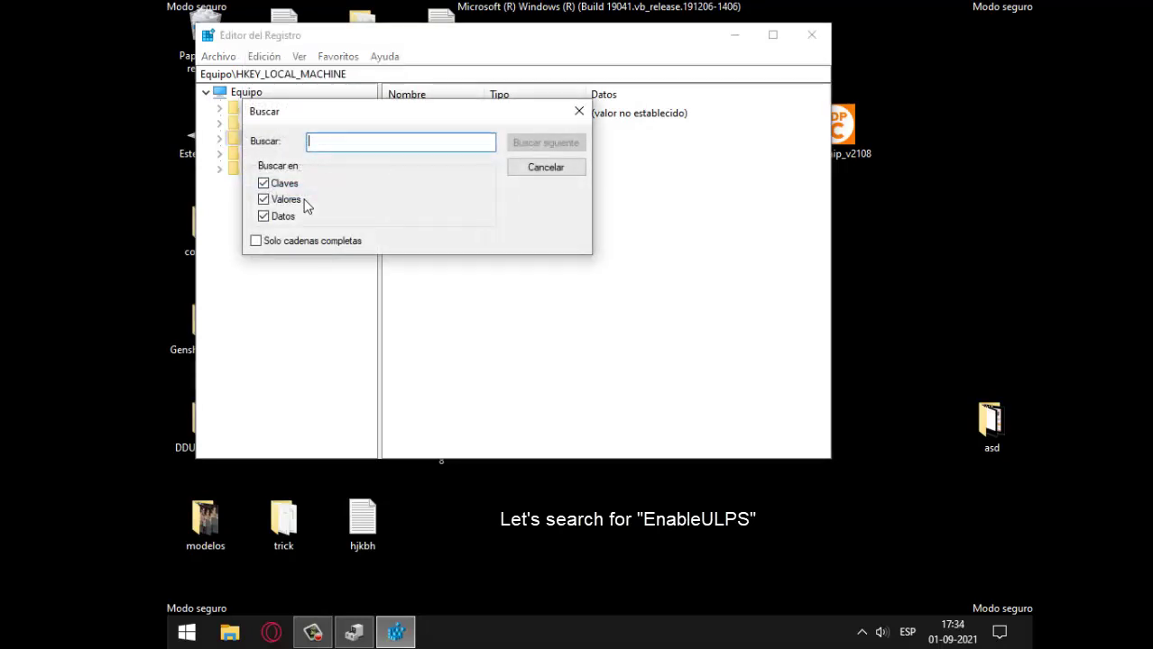
pyautogui.write('EnableULPS')
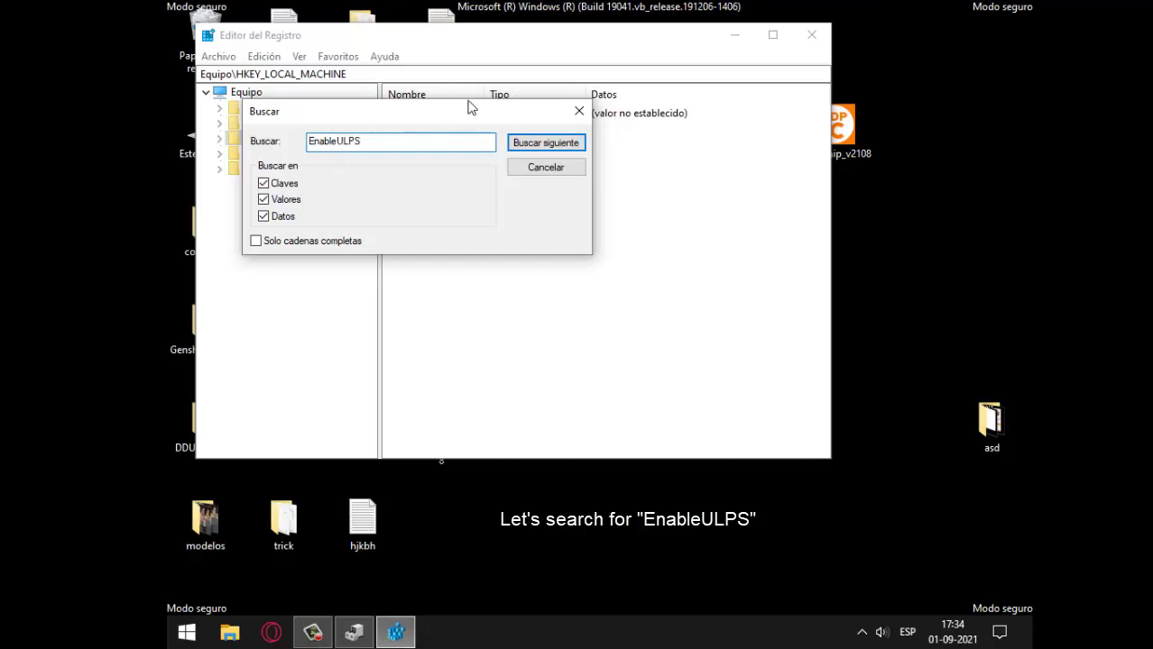
pyautogui.click(532, 142)
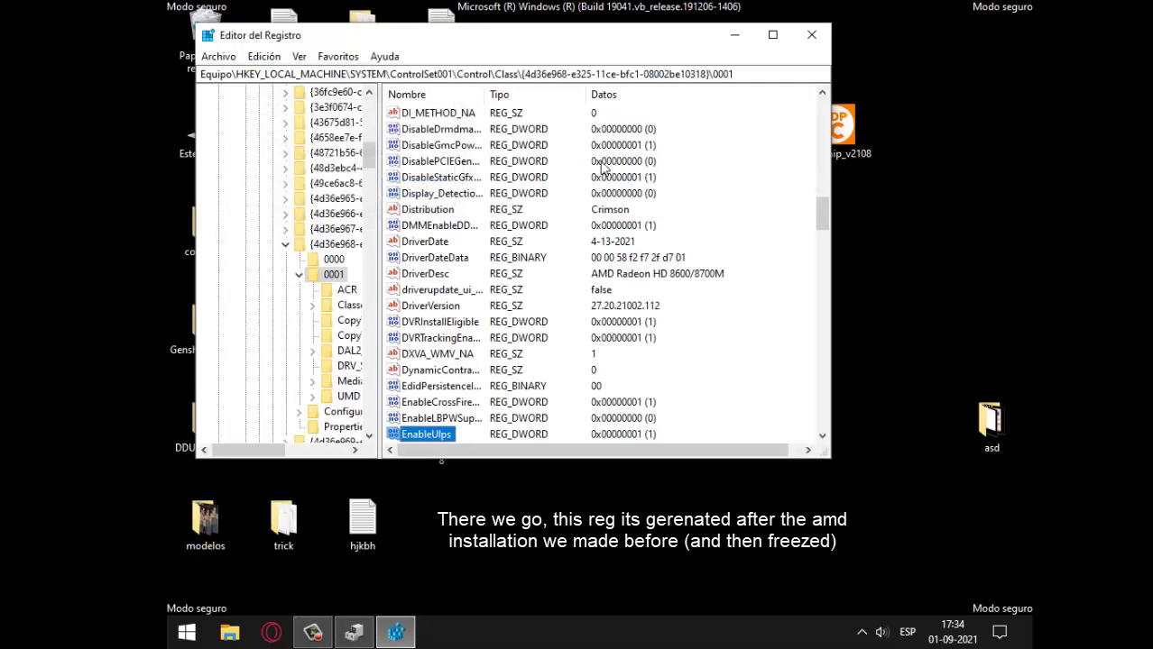
# Set the EnableUlps DWORD in the AMD adapter's 0001 class key to 0, and close the Registry Editor
pyautogui.scroll(-1, 498, 334)
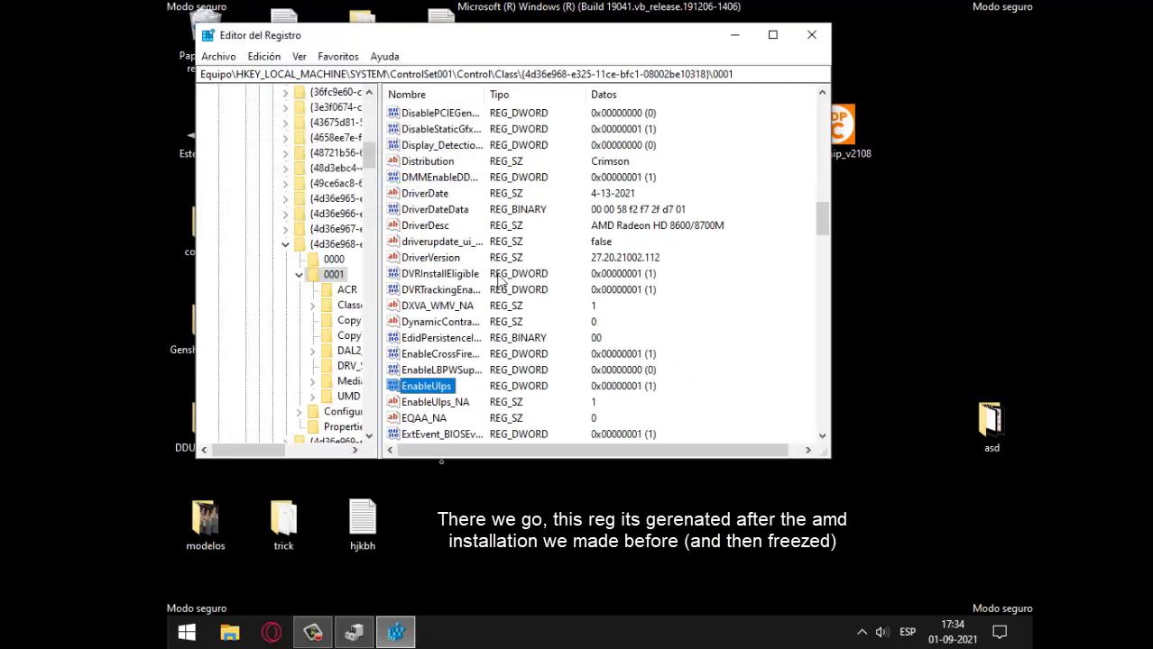
pyautogui.scroll(-1, 494, 300)
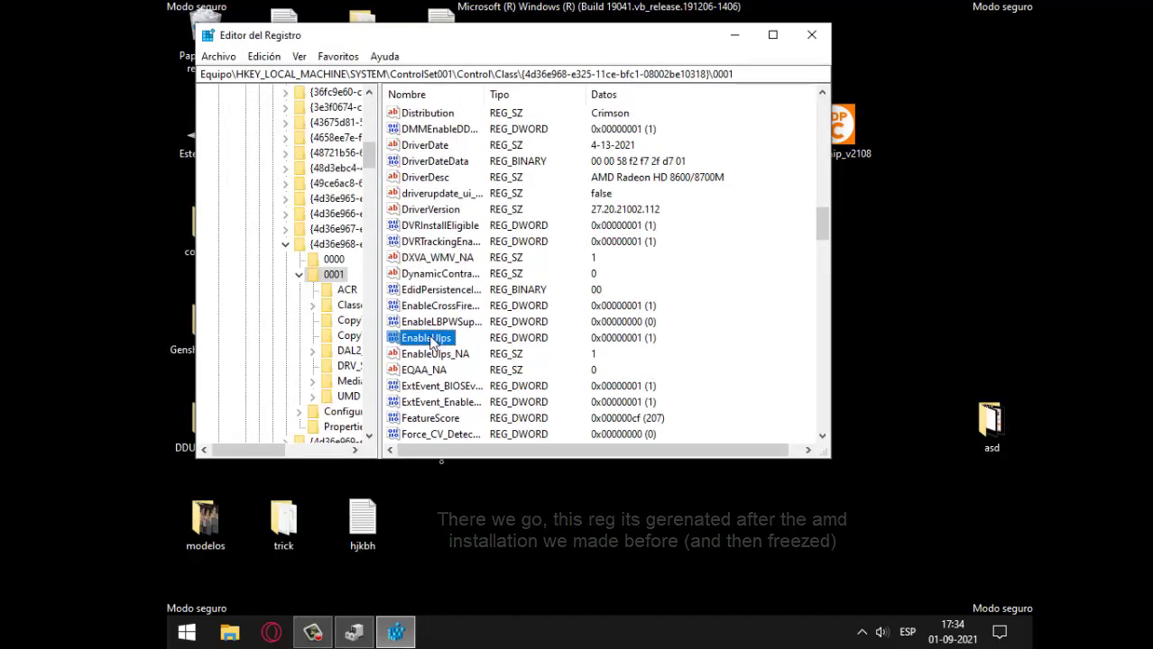
pyautogui.rightClick(432, 340)
pyautogui.click(451, 346)
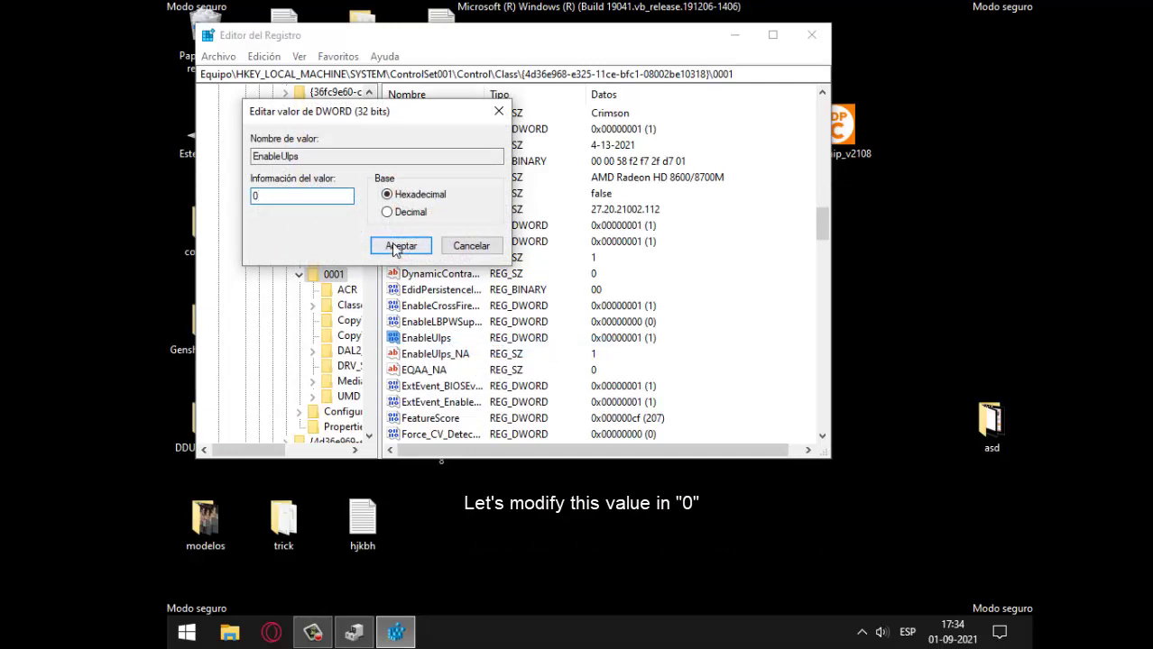
pyautogui.click(401, 247)
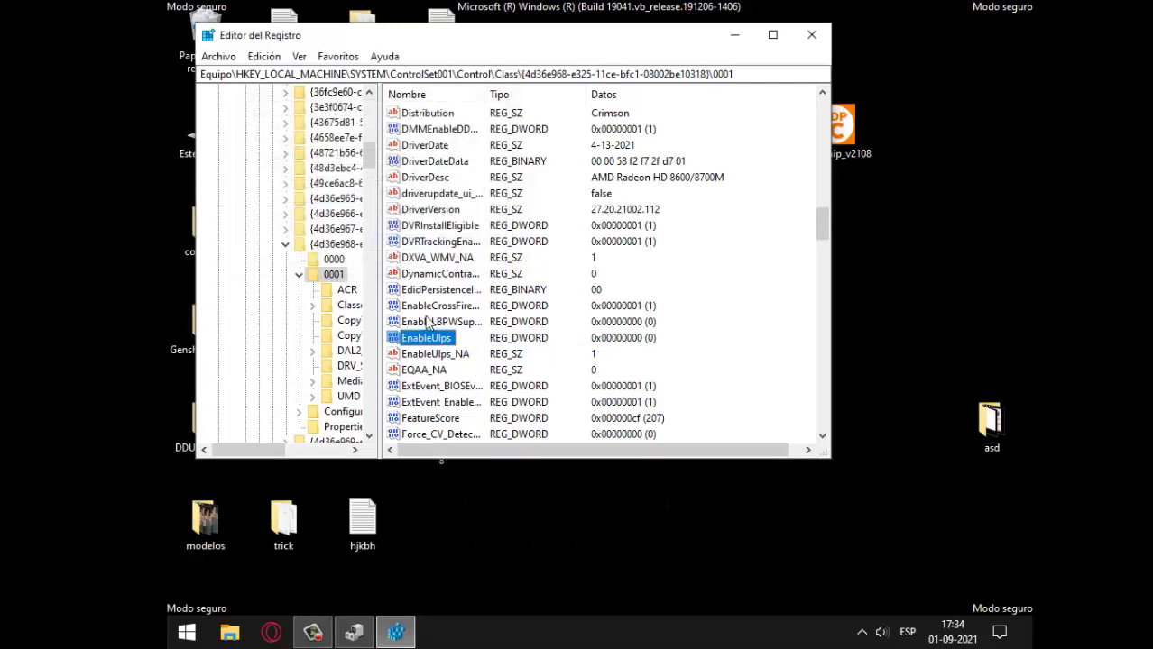
pyautogui.scroll(3, 442, 350)
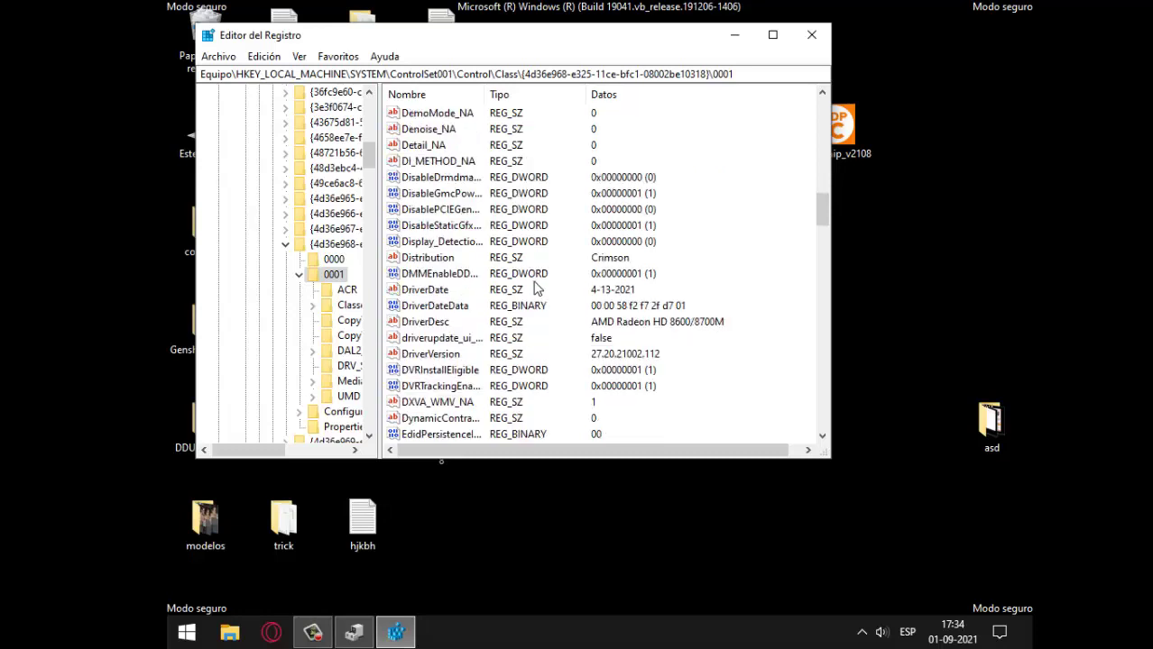
pyautogui.click(805, 41)
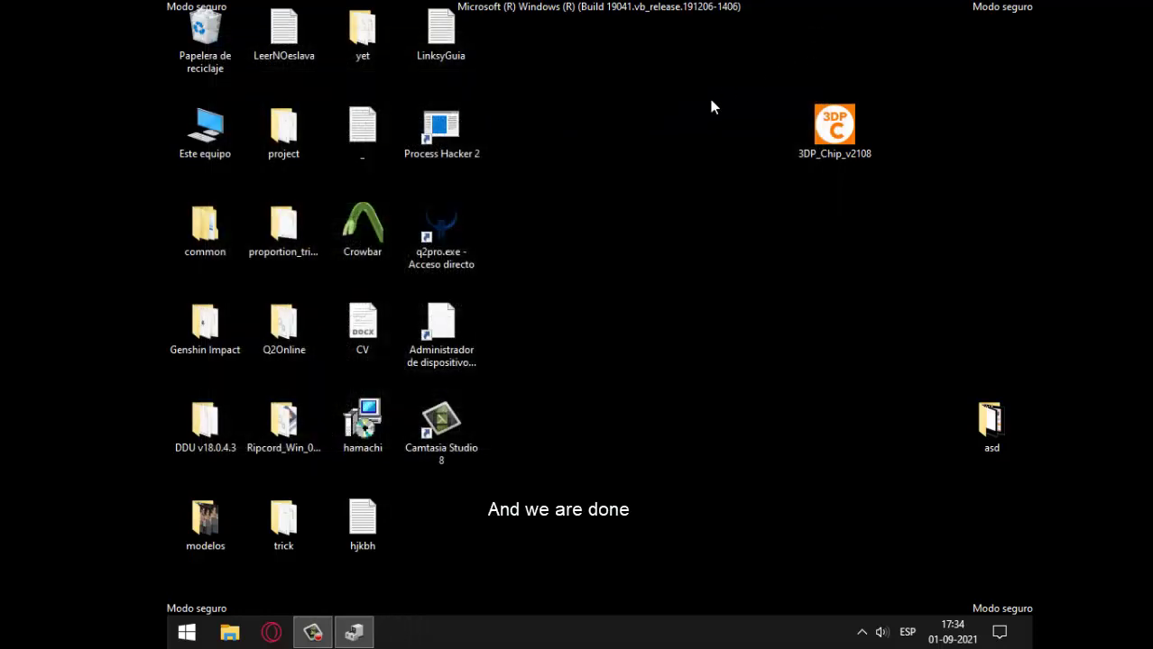
# Open System Configuration by running msconfig
pyautogui.press('super+r')
pyautogui.write('msco')
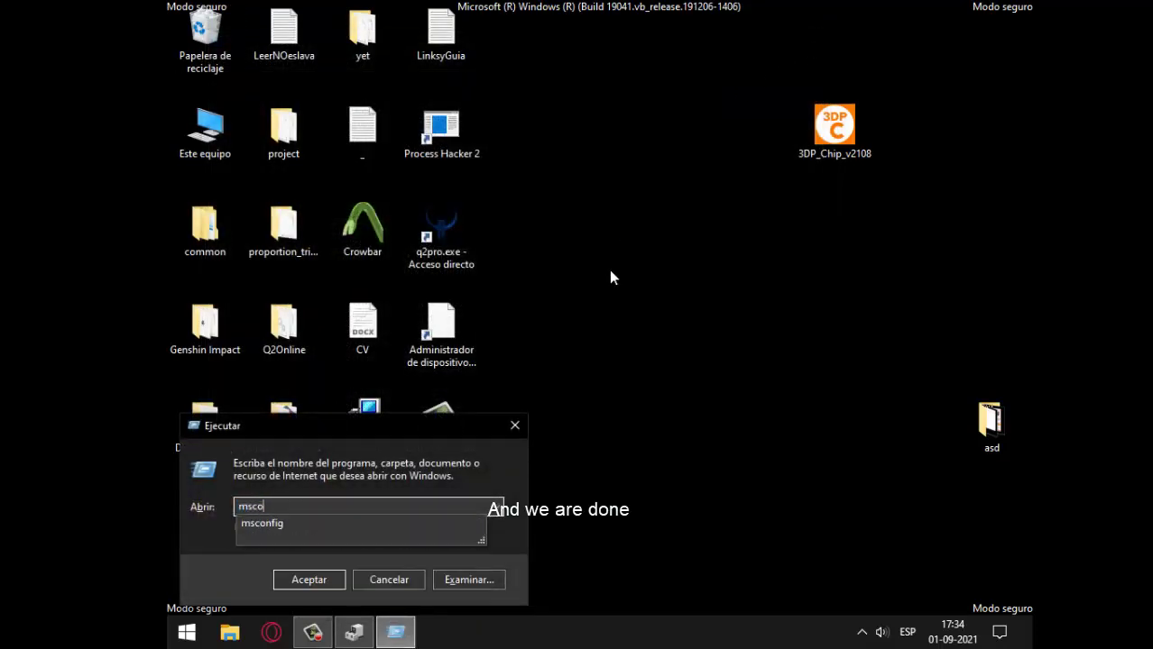
pyautogui.write('nfig')
pyautogui.press('Return')
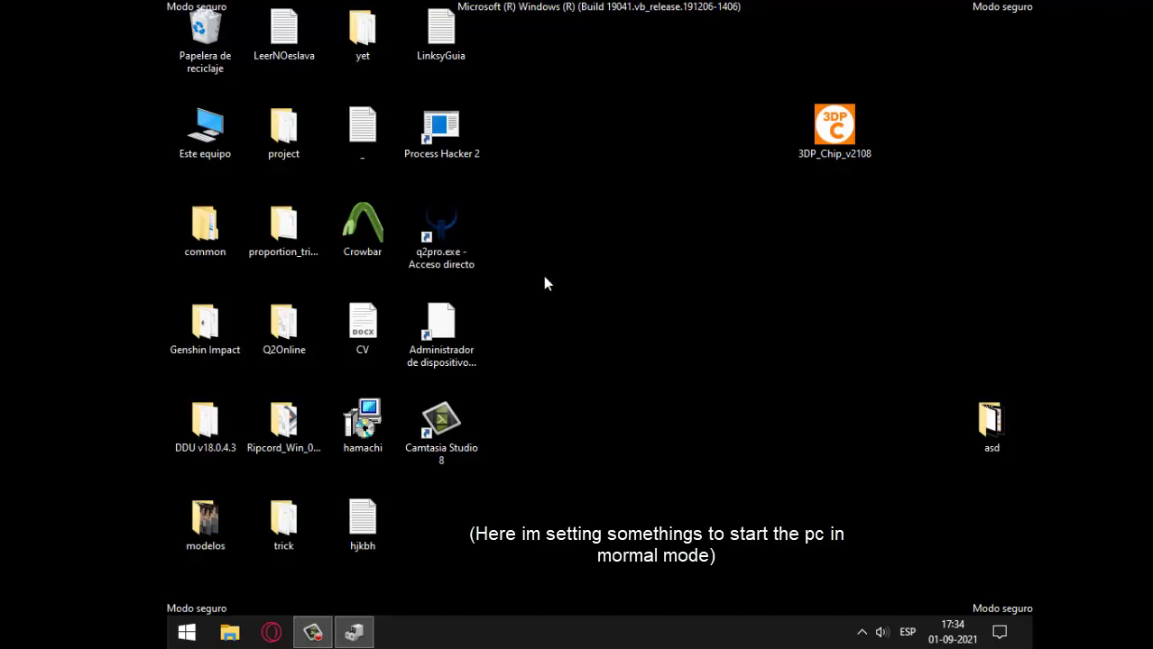
# Disable safe boot in the Windows 10 boot options, apply the change, and exit without restarting
pyautogui.click(423, 181)
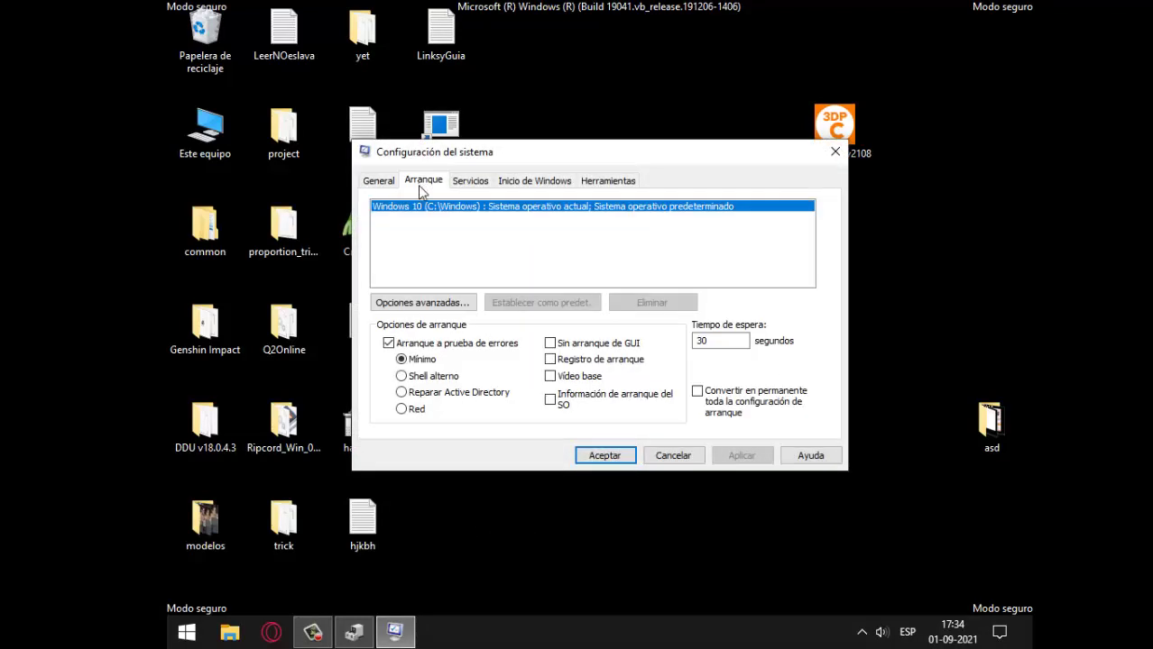
pyautogui.click(427, 344)
pyautogui.click(741, 455)
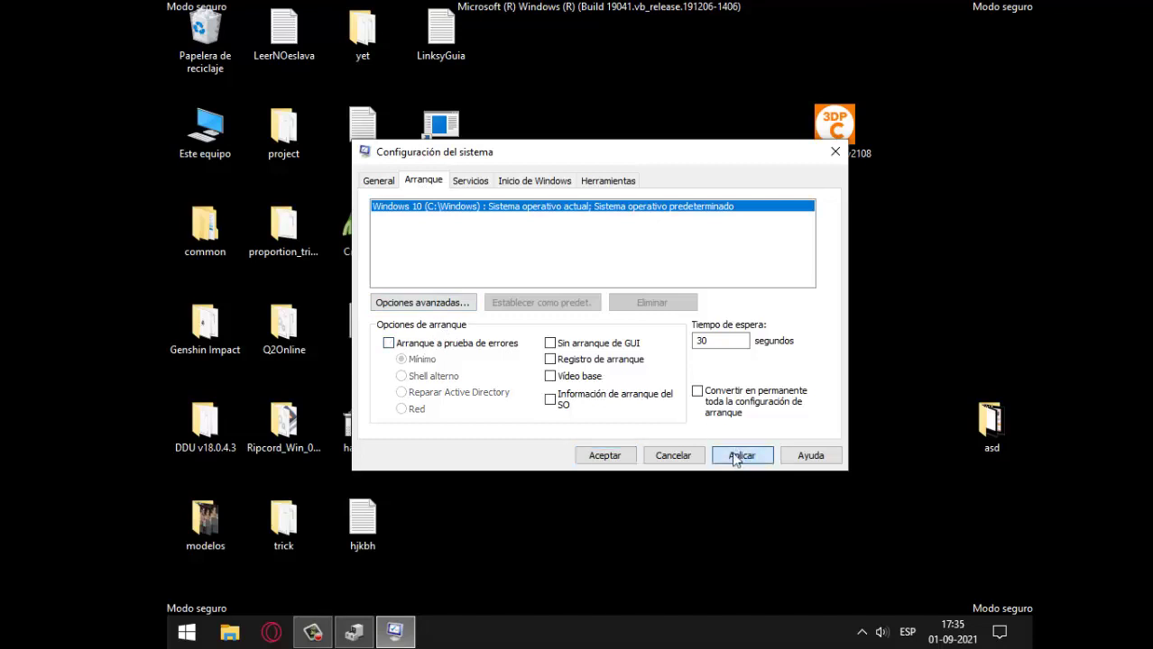
pyautogui.click(605, 456)
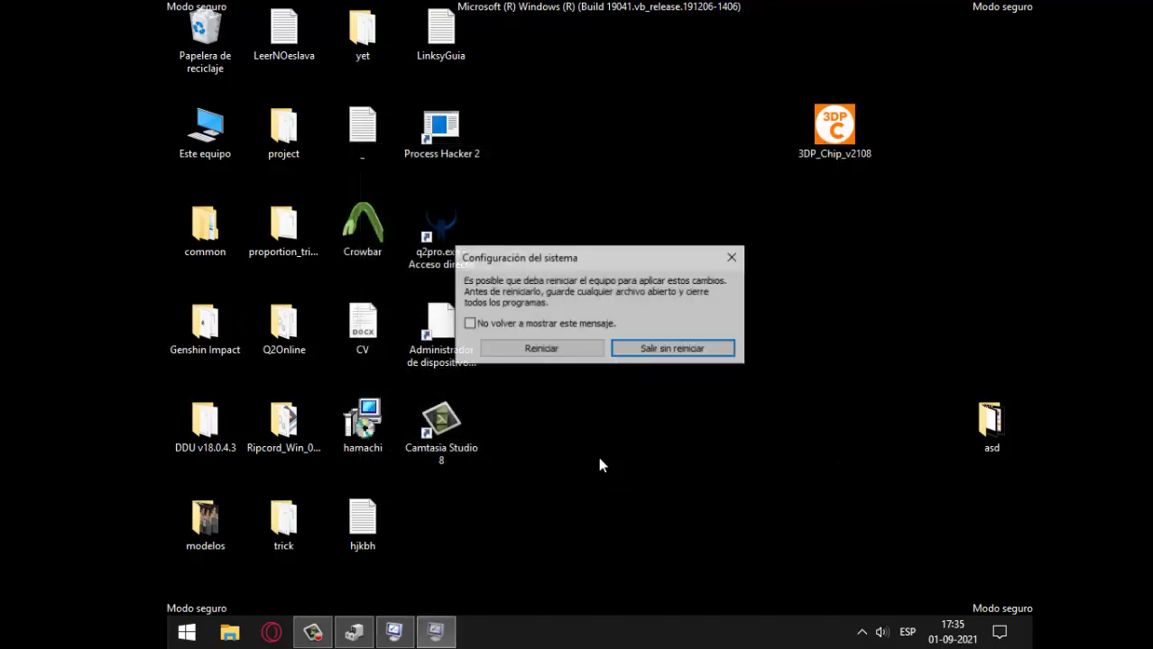
pyautogui.click(675, 352)
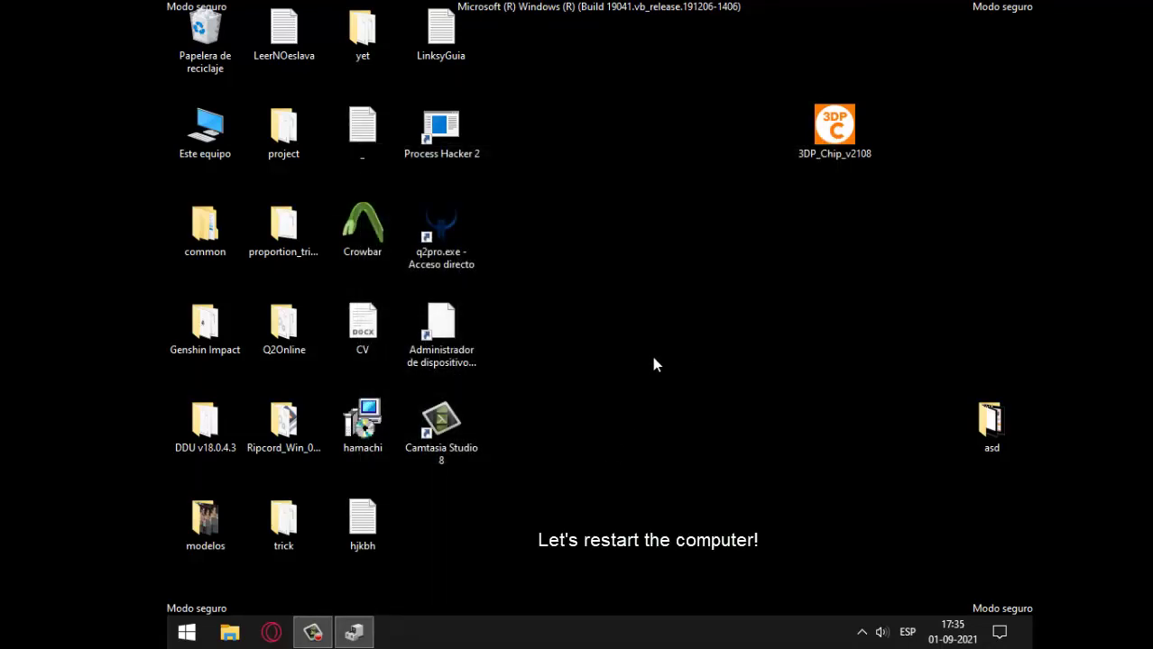
# Restart the computer to start Windows in normal mode
pyautogui.click(187, 632)
pyautogui.click(464, 589)
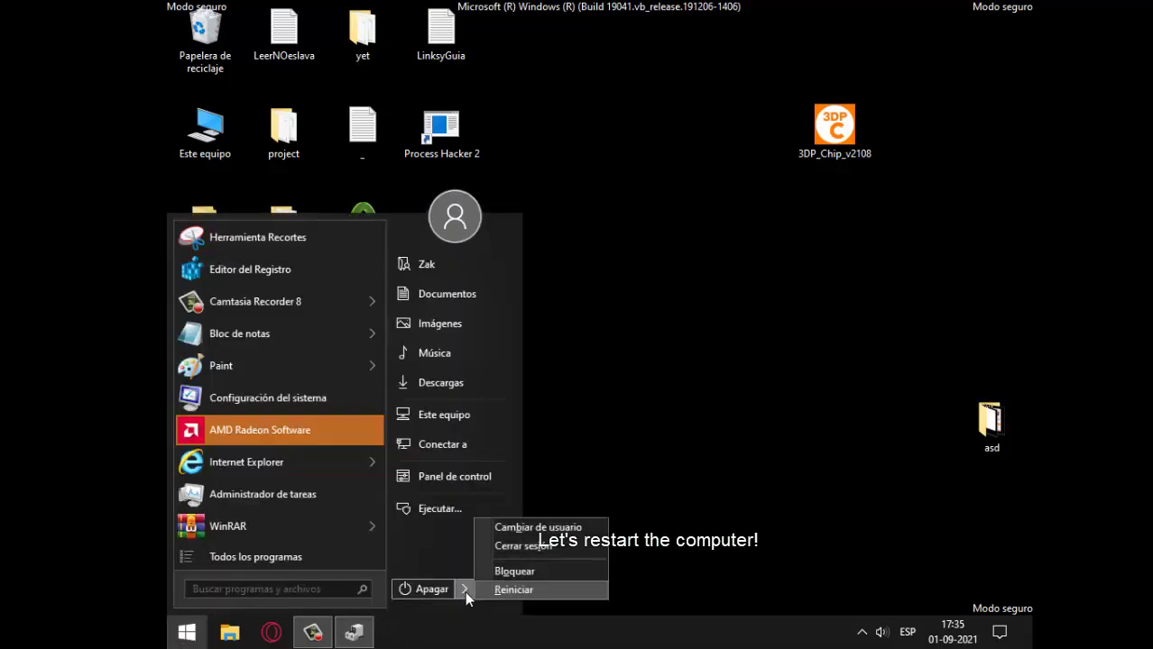
pyautogui.click(492, 589)
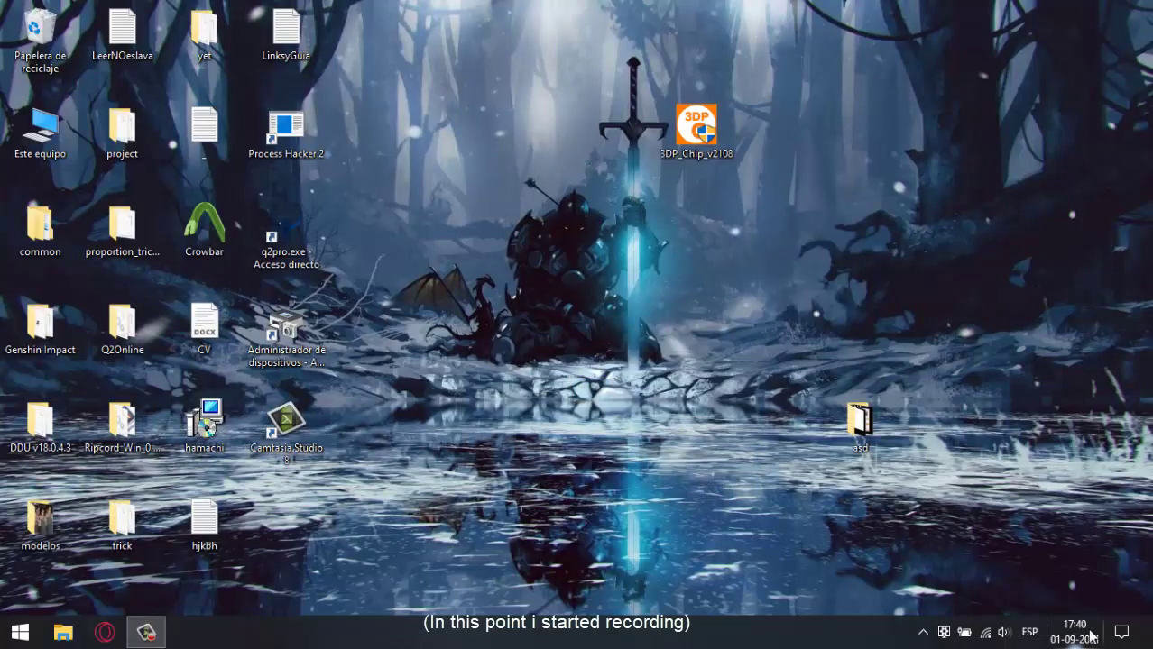
# Check the calendar, the pending notifications and the desktop's context menu in normal mode
pyautogui.click(1091, 636)
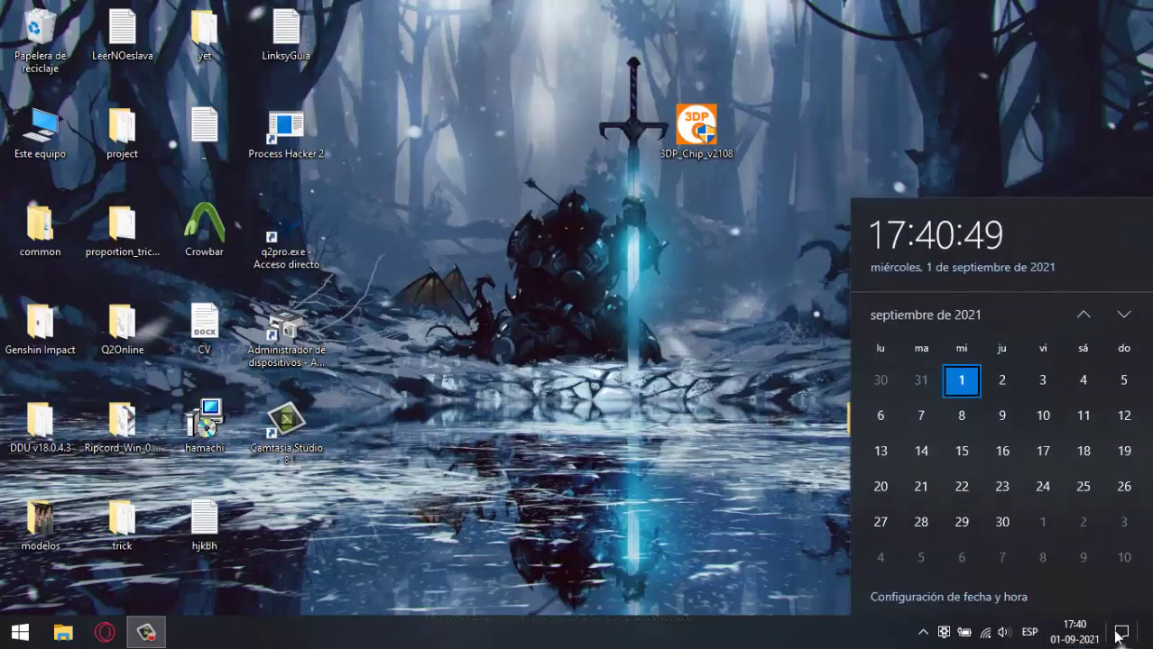
pyautogui.click(1119, 635)
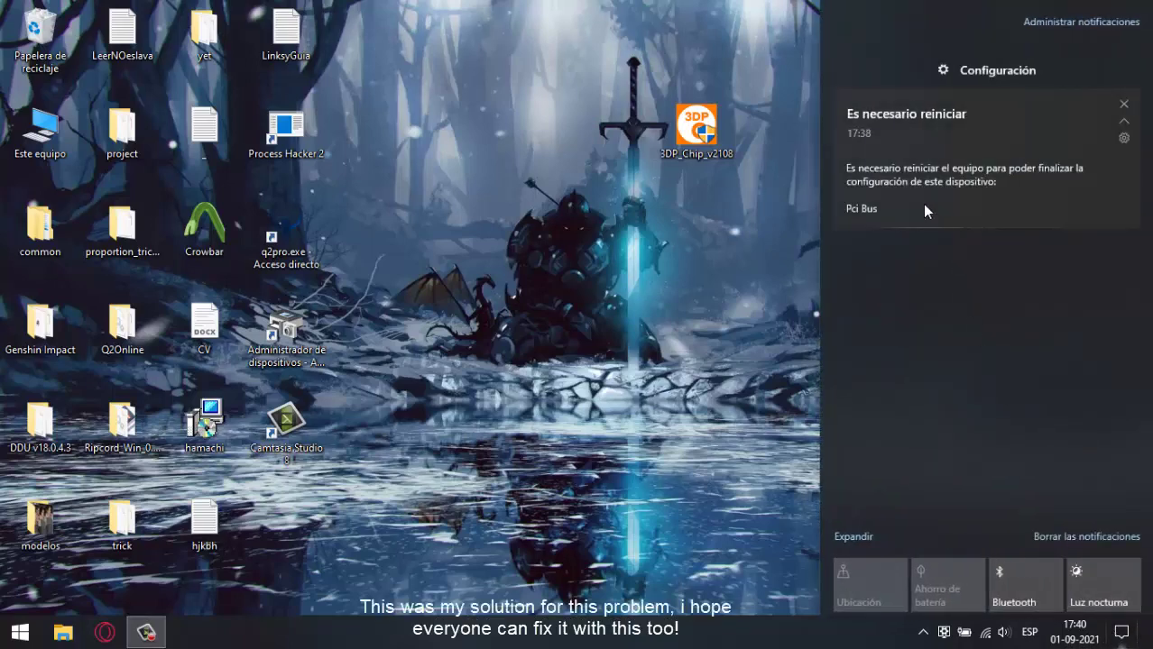
pyautogui.click(561, 375)
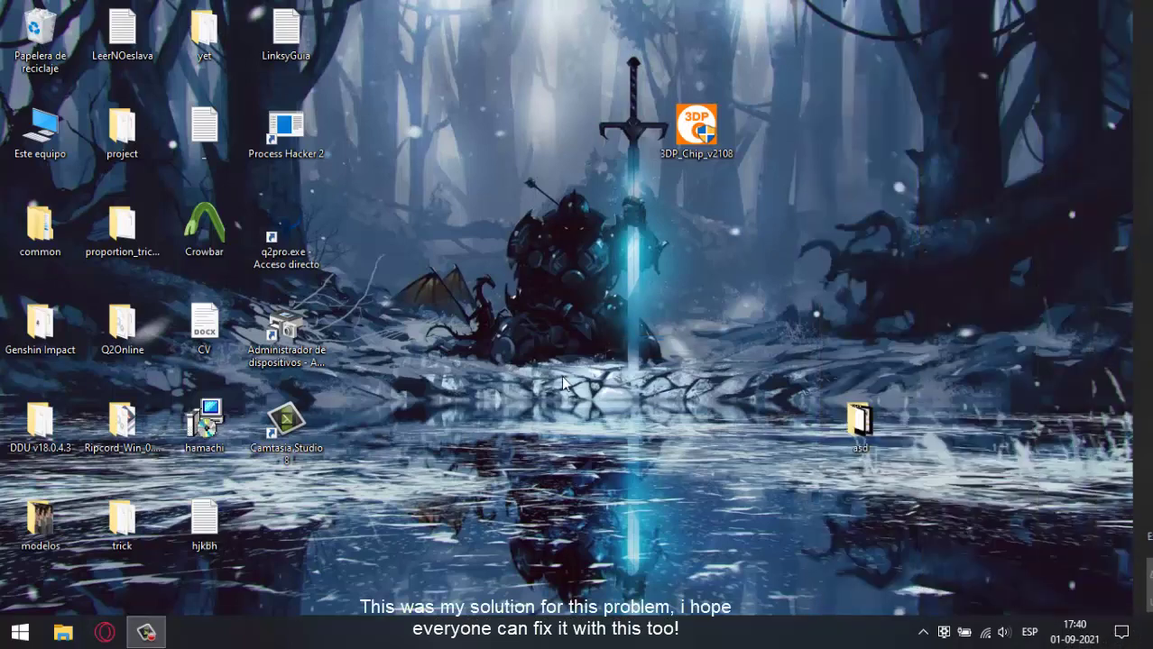
pyautogui.rightClick(547, 366)
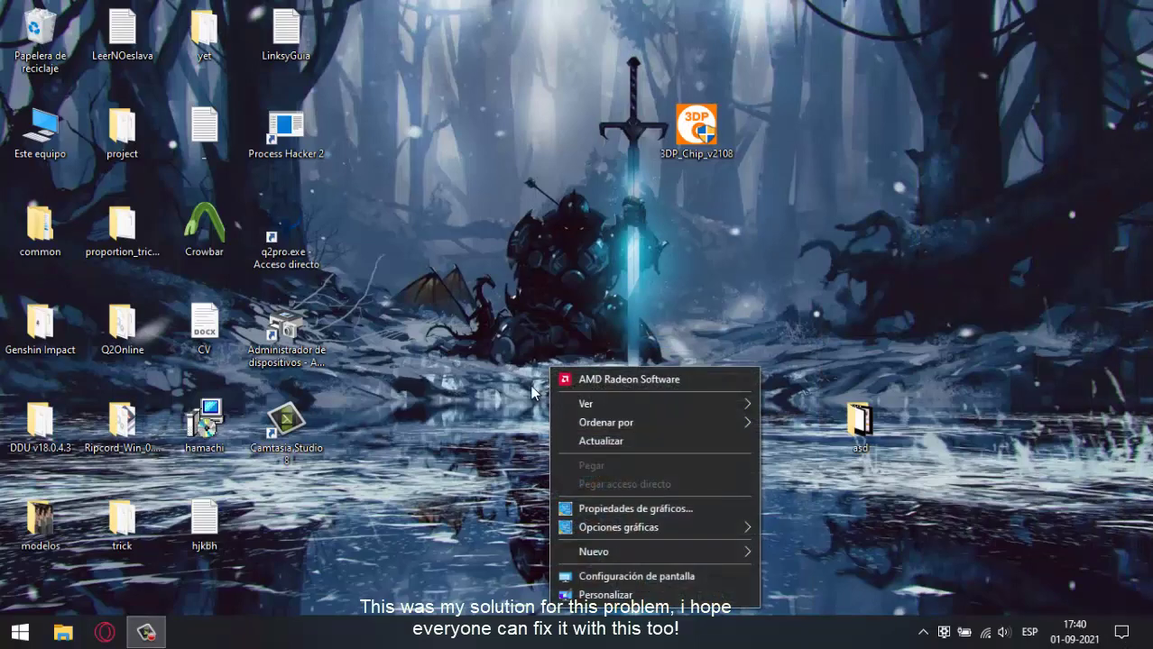
# Inspect the AMD Radeon and Intel display adapters in Device Manager, and close it
pyautogui.click(280, 335)
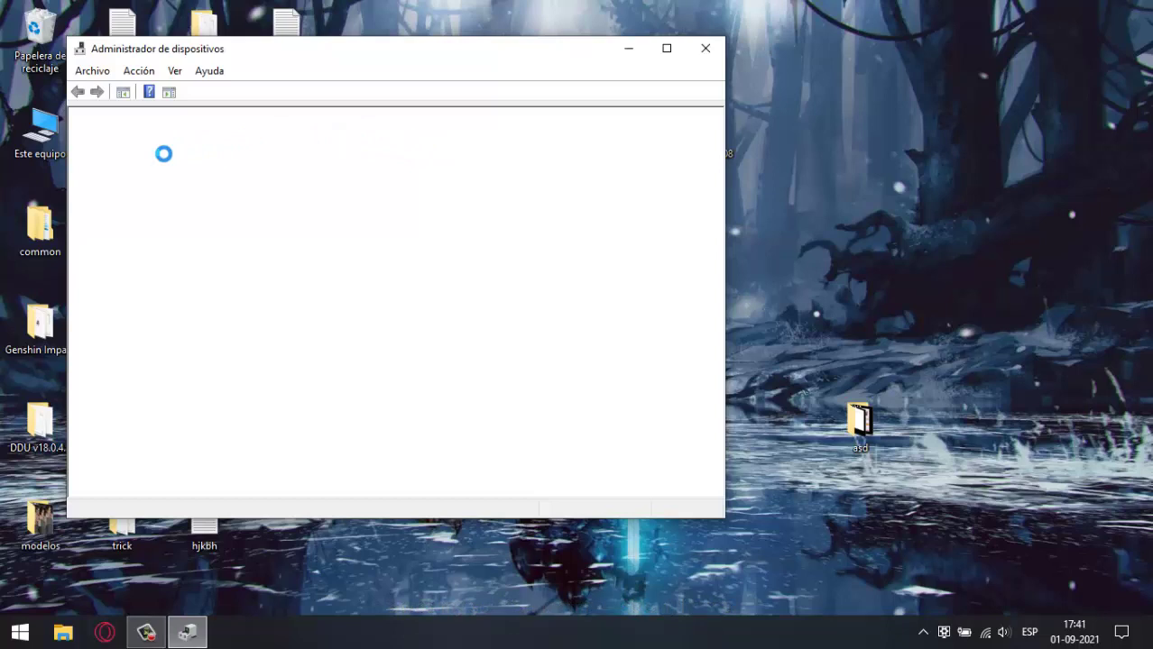
pyautogui.click(92, 130)
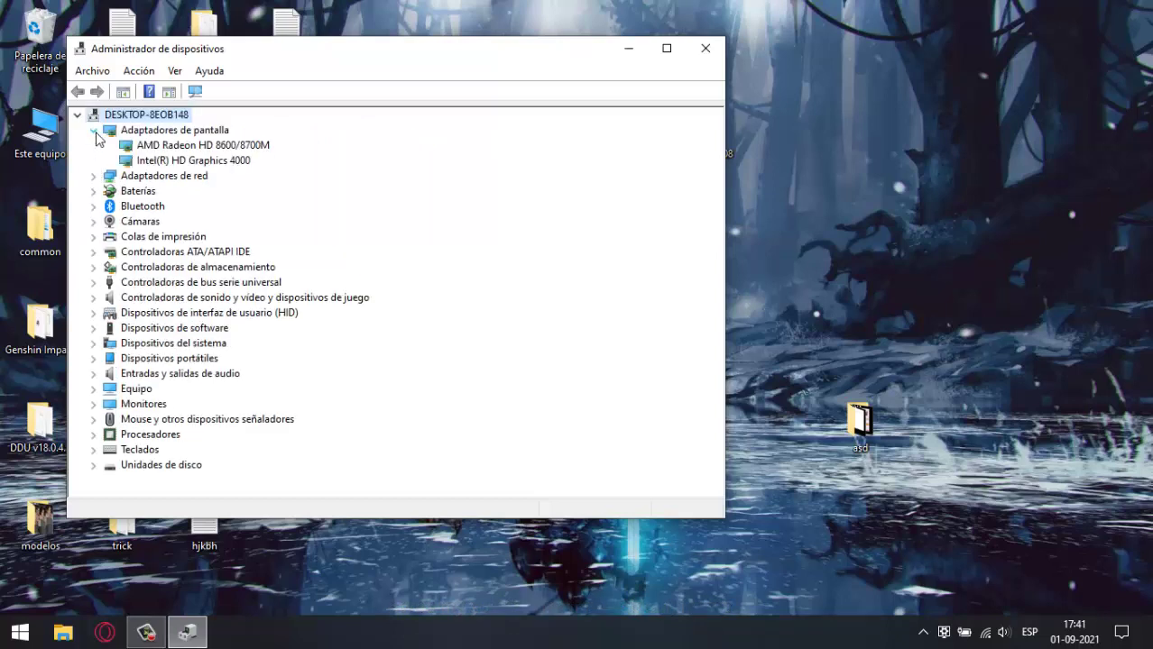
pyautogui.click(164, 148)
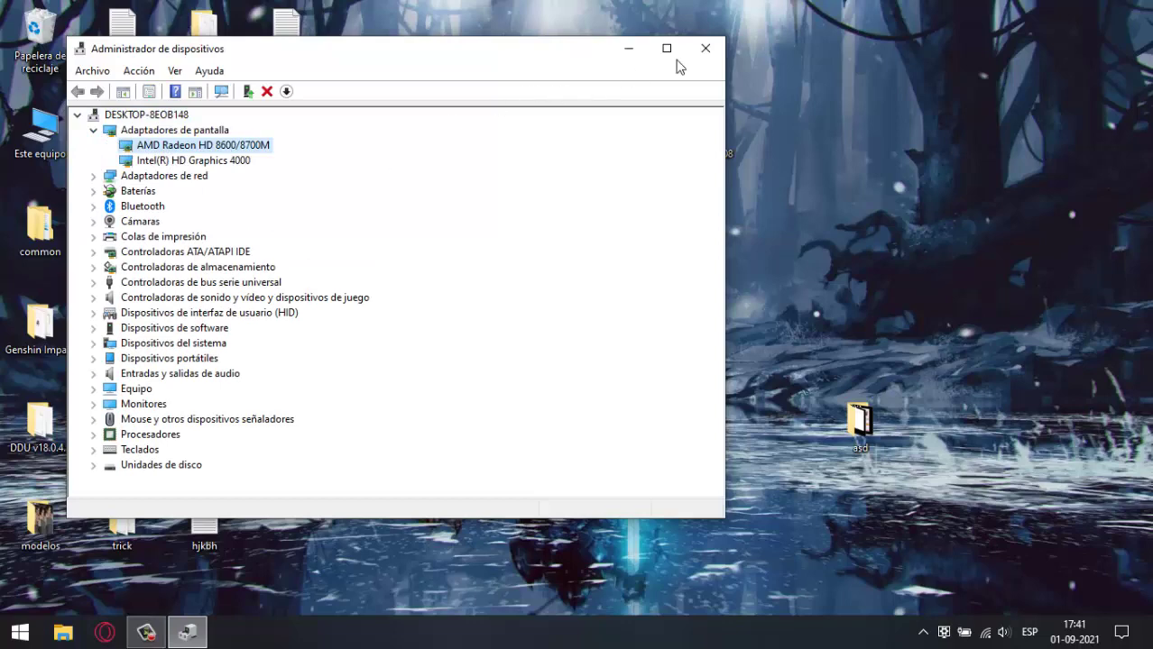
pyautogui.click(705, 48)
# Launch AMD Radeon Software, and move the 3DP_Chip_v2108 icon on the desktop to just above the asd folder
pyautogui.rightClick(702, 55)
pyautogui.click(706, 63)
pyautogui.moveTo(690, 127); pyautogui.dragTo(862, 330)
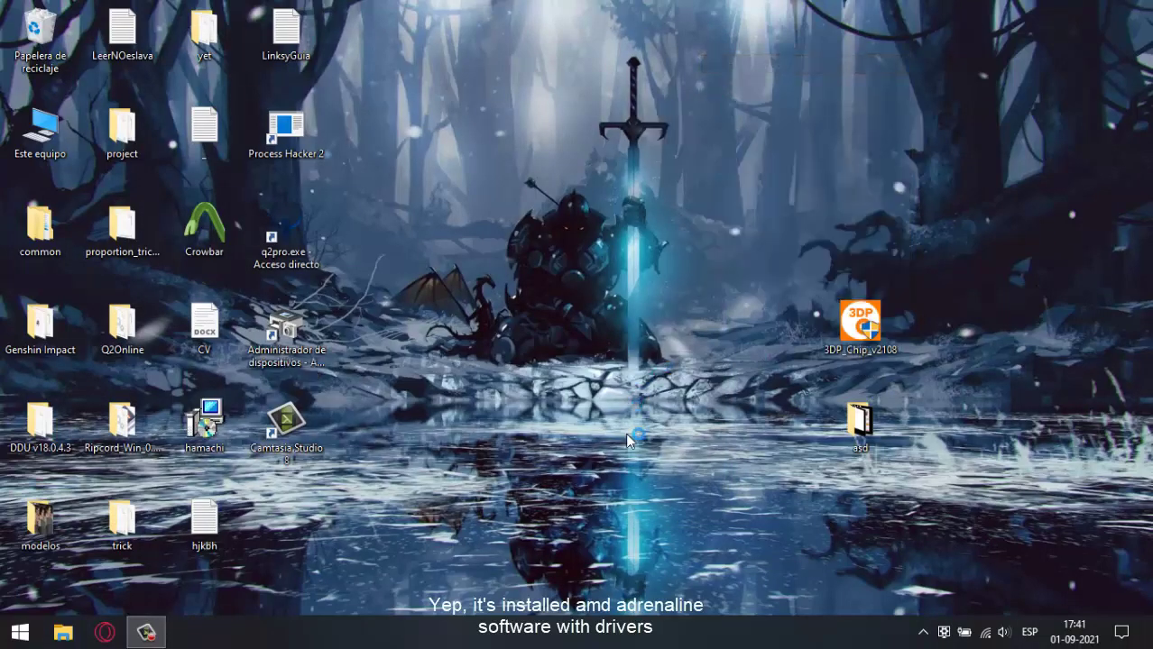
pyautogui.click(925, 633)
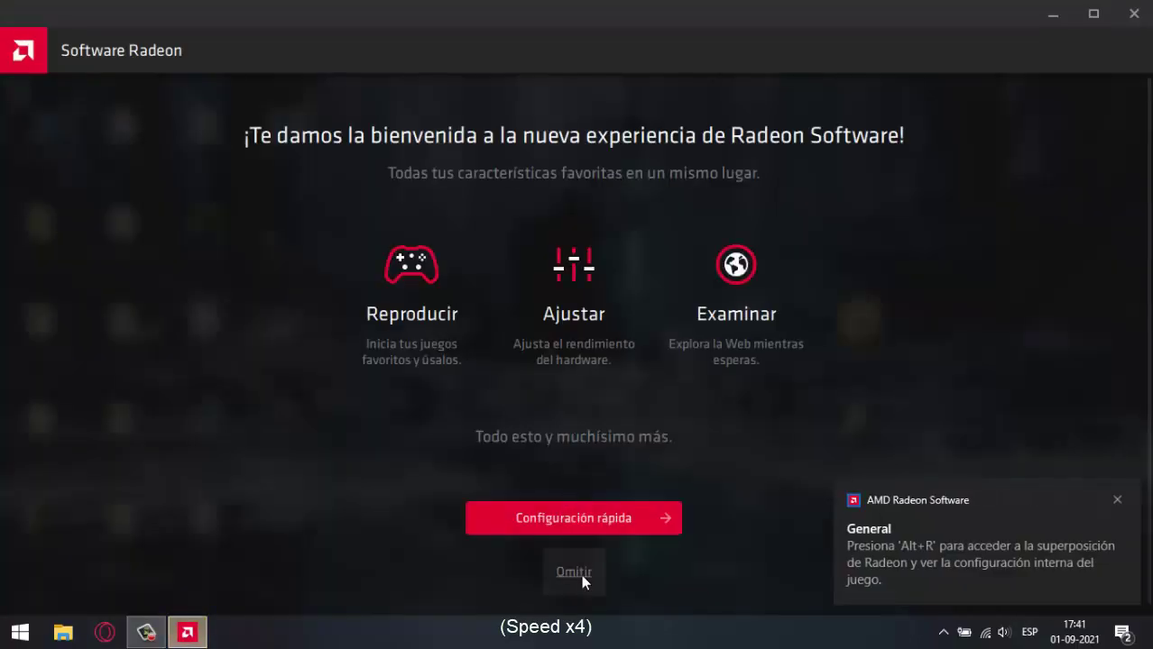
# Restore the Radeon Software window to a smaller size, dismiss its notification, and skip the quick setup
pyautogui.doubleClick(944, 53)
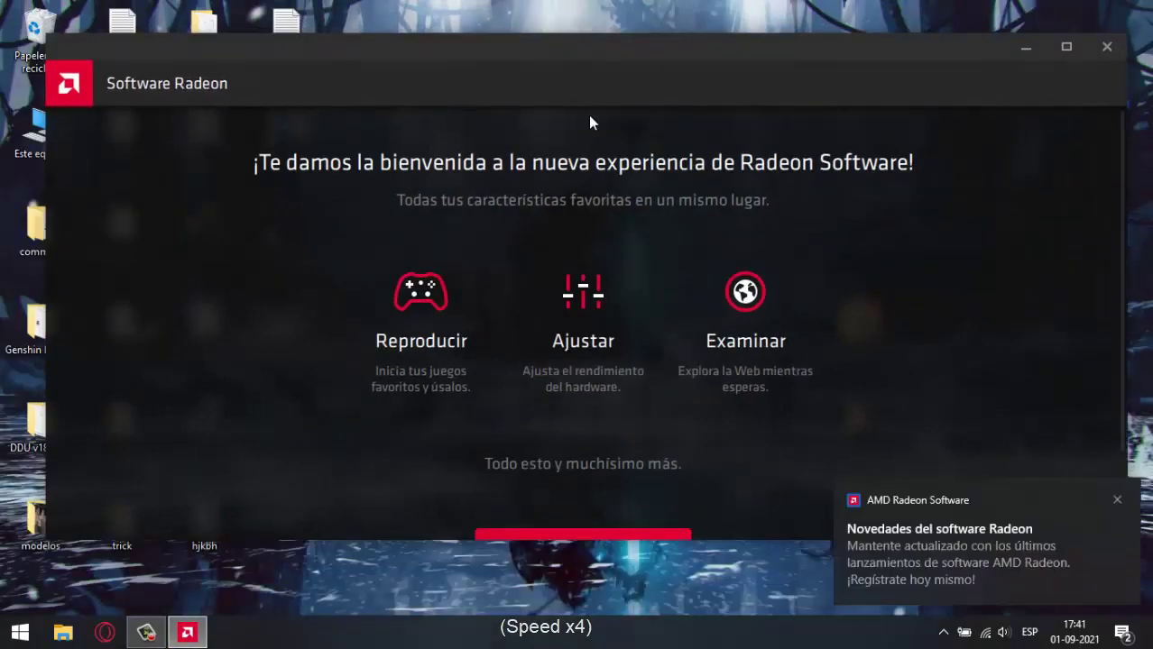
pyautogui.click(1116, 499)
pyautogui.scroll(-2, 629, 481)
pyautogui.click(585, 489)
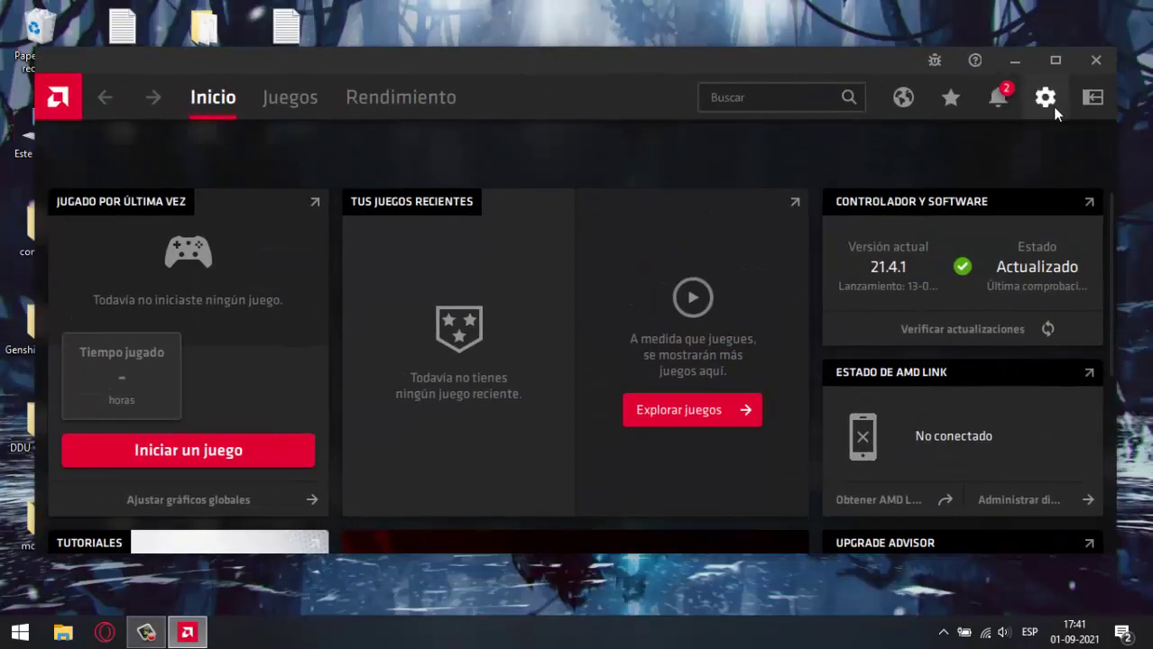
# Switch the update check in the Radeon Software system settings from automatic to manual
pyautogui.click(1054, 106)
pyautogui.scroll(-5, 980, 323)
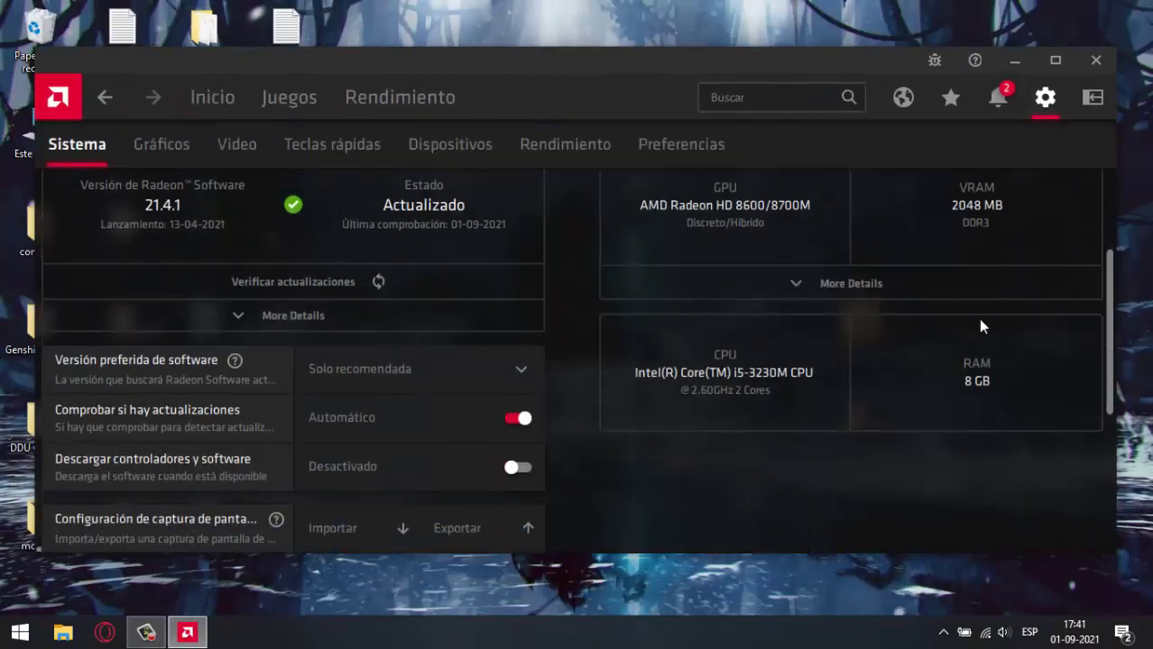
pyautogui.click(517, 216)
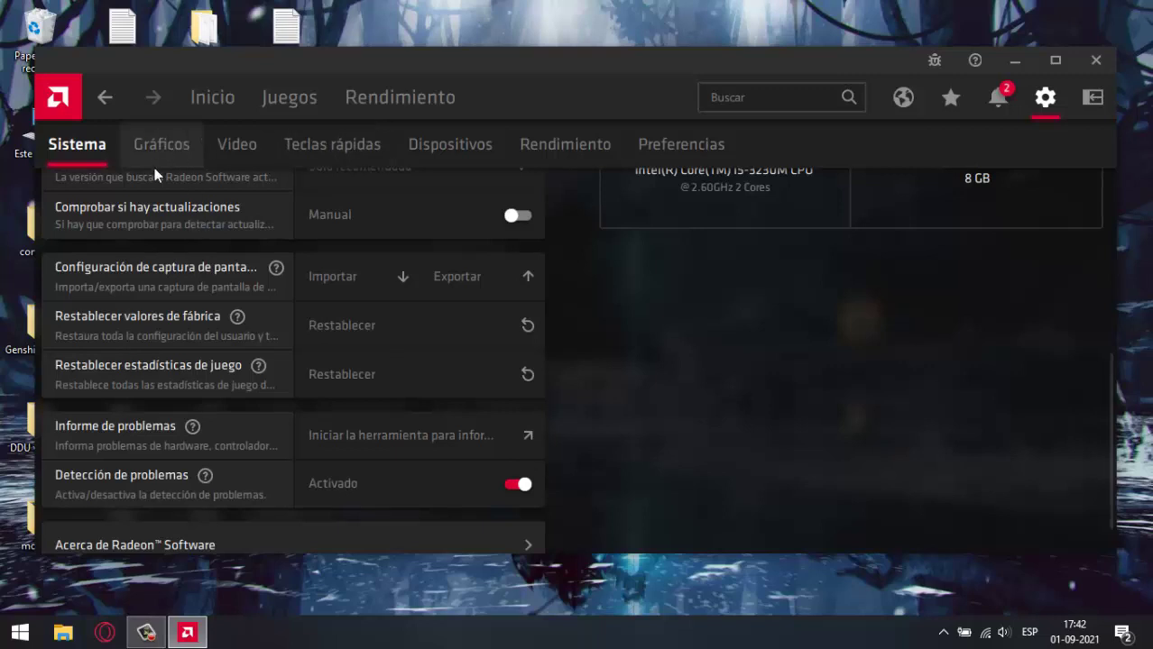
# Select the Juegos graphics profile for the AMD Radeon GPU, review its options, and close Radeon Software
pyautogui.click(156, 161)
pyautogui.scroll(-3, 434, 393)
pyautogui.click(353, 275)
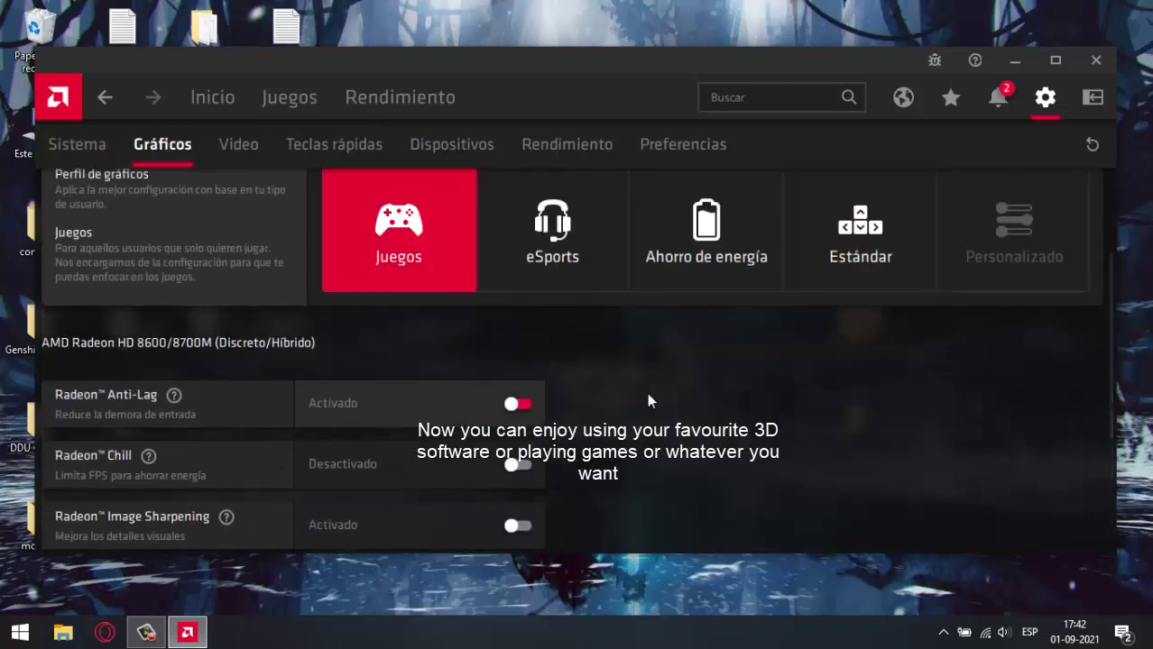
pyautogui.scroll(-10, 647, 401)
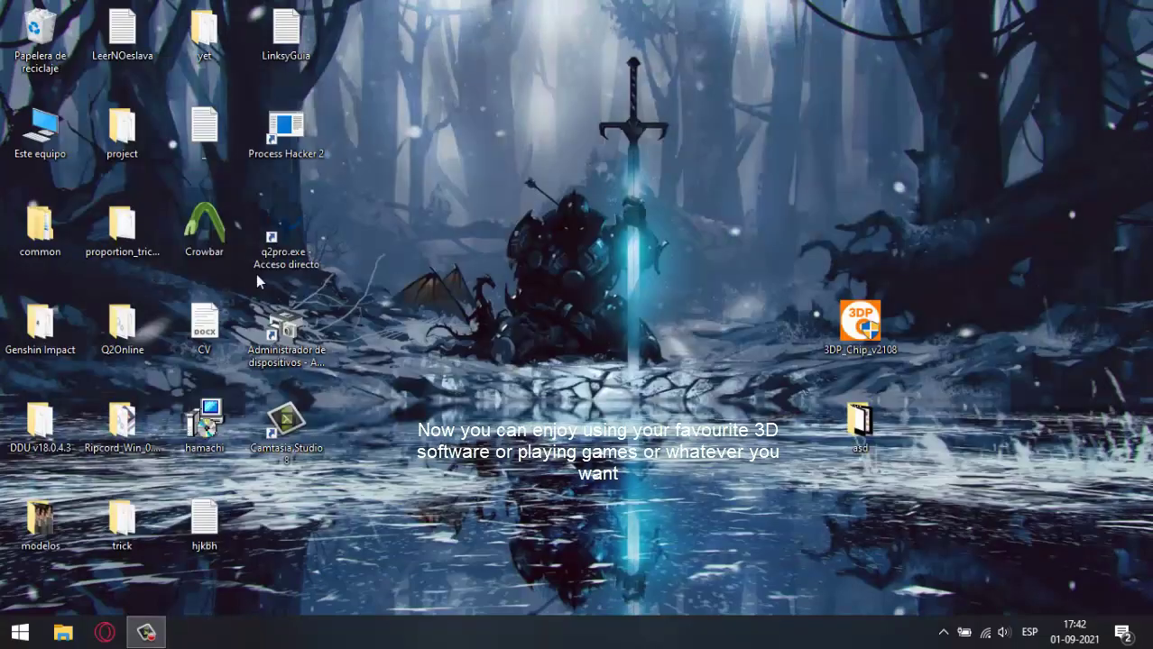
# Open the KillingFloor folder inside the common folder on the desktop and browse its subfolder for the game's program
pyautogui.doubleClick(39, 225)
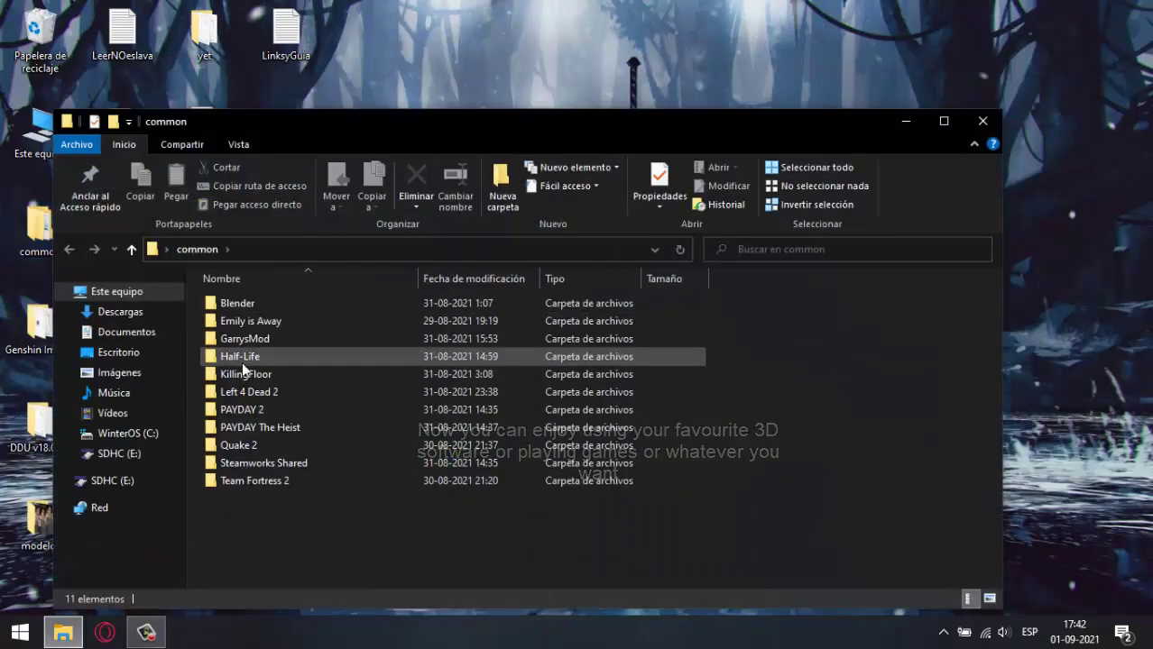
pyautogui.doubleClick(245, 373)
pyautogui.doubleClick(236, 476)
pyautogui.scroll(-5, 361, 424)
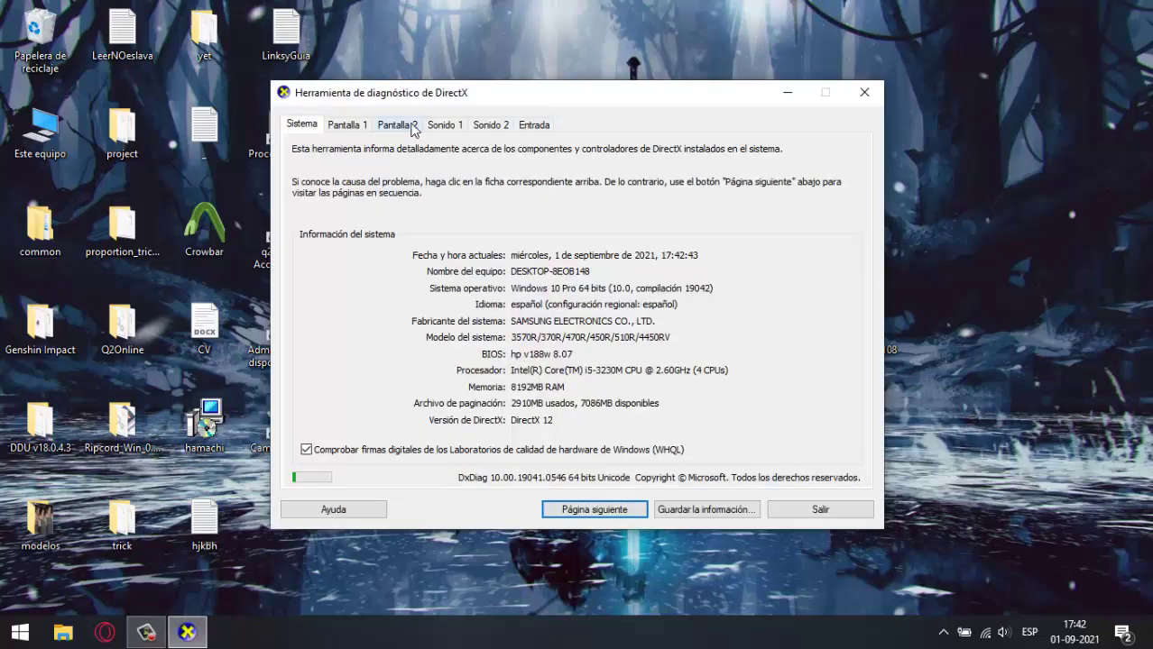
# Check the AMD Radeon device, memory and driver details, the first display and the system information in the DirectX diagnostic tool, then close it
pyautogui.click(383, 125)
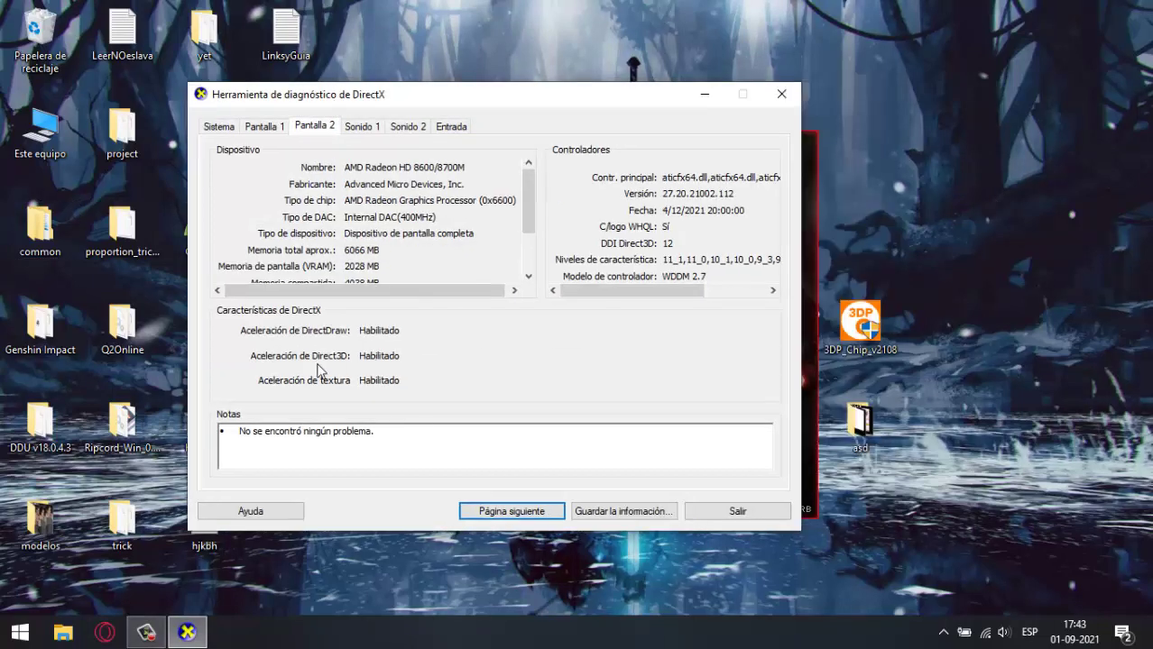
pyautogui.scroll(-1, 379, 226)
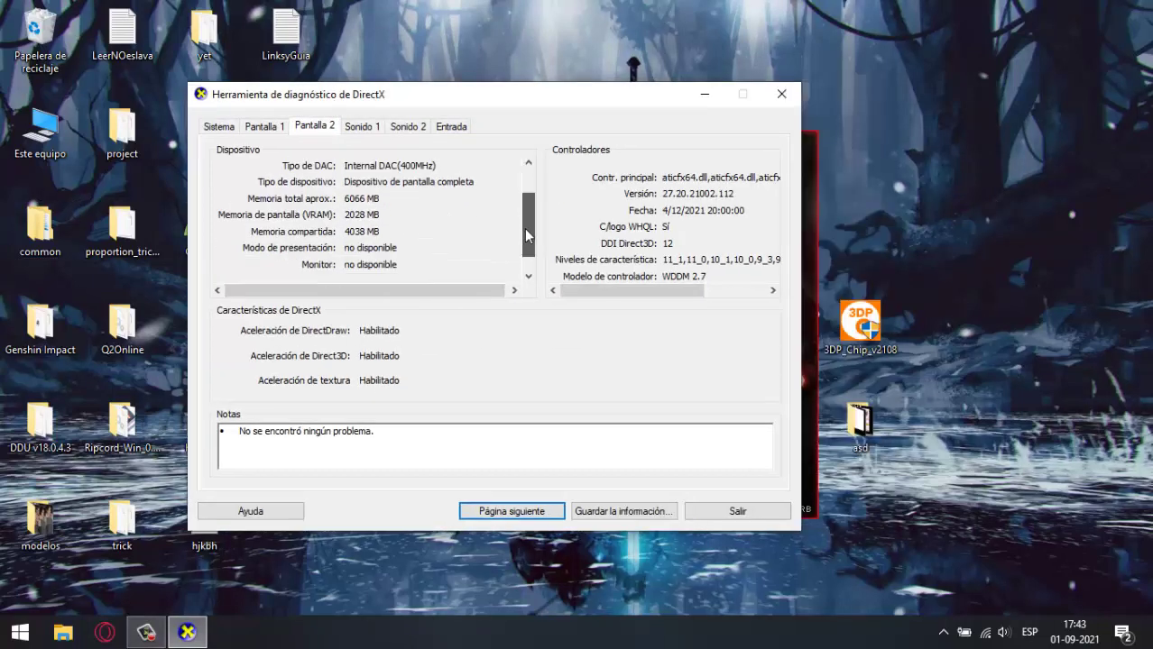
pyautogui.scroll(1, 379, 226)
pyautogui.click(265, 127)
pyautogui.click(219, 127)
pyautogui.click(777, 95)
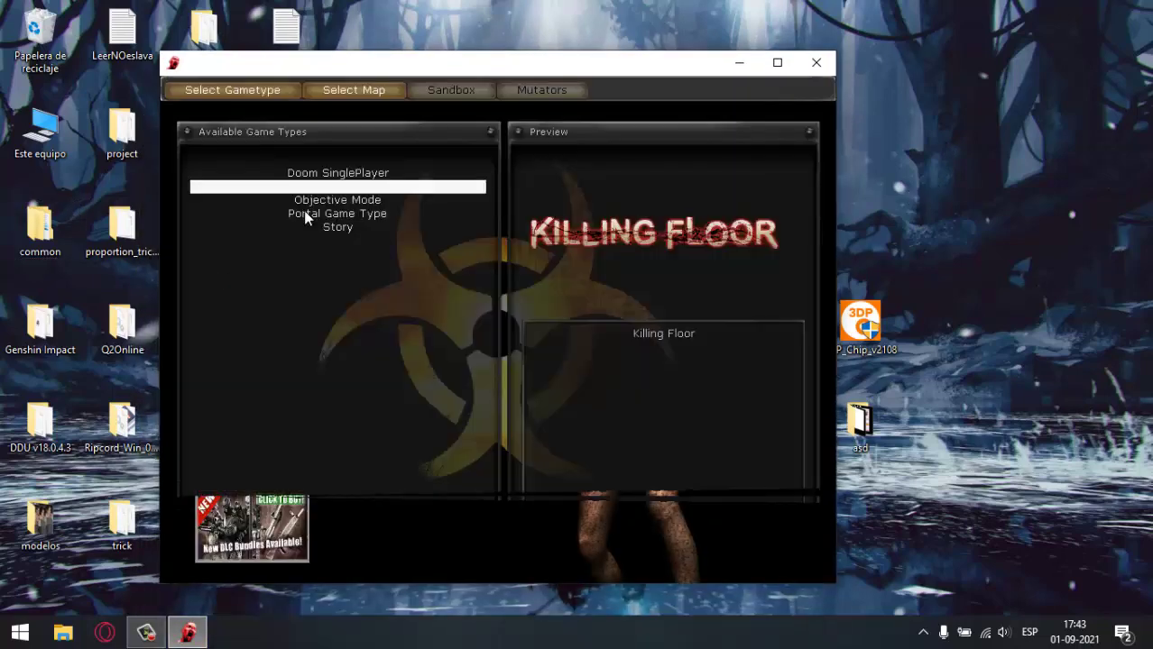
# Start a solo Killing Floor match on KF-AbusementPark with Beginner difficulty and Short game length, and mark the player ready
pyautogui.doubleClick(337, 186)
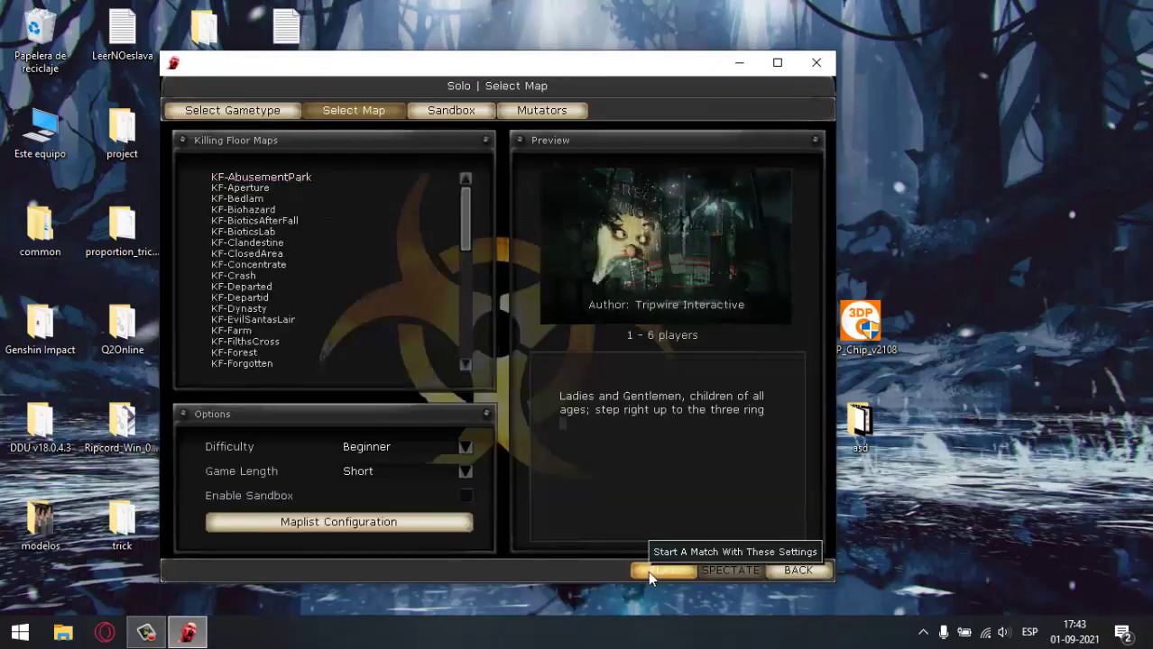
pyautogui.click(644, 573)
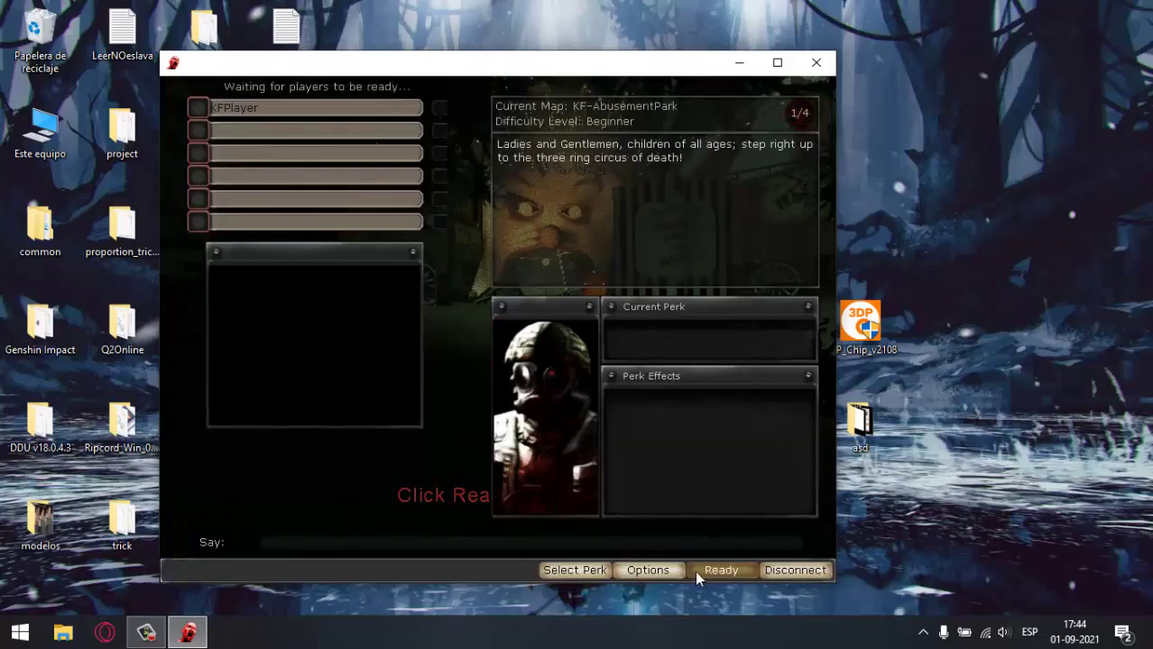
pyautogui.click(706, 569)
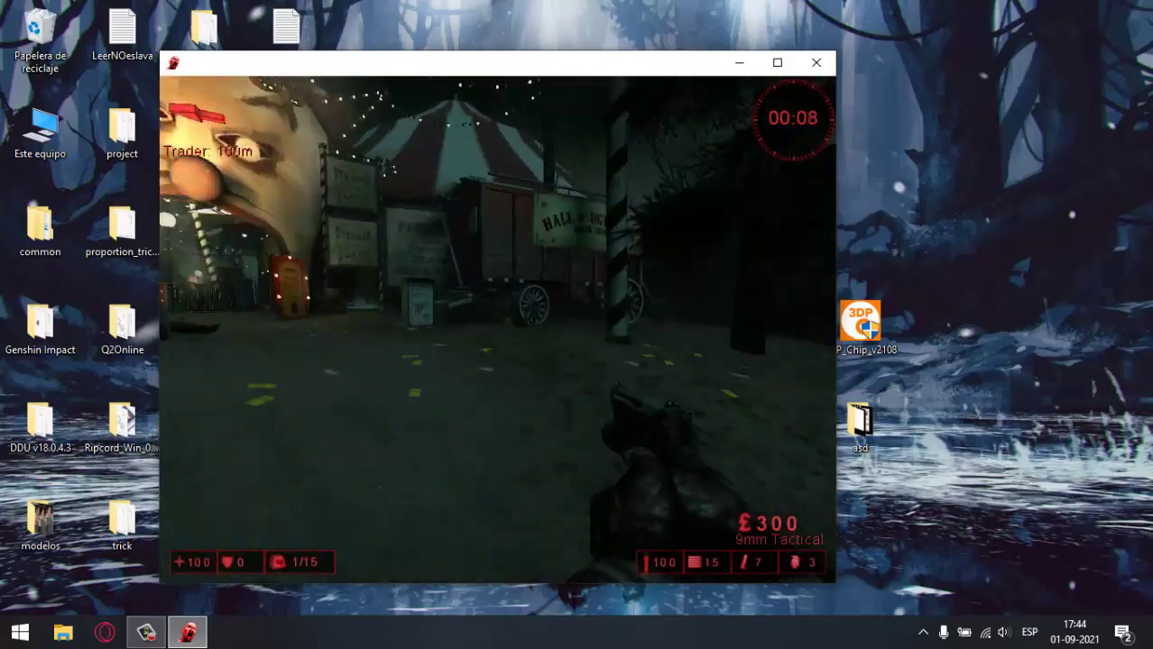
# Test the game by walking through the map with the 9mm Tactical pistol and reloading it
pyautogui.press('2')
pyautogui.press('w')
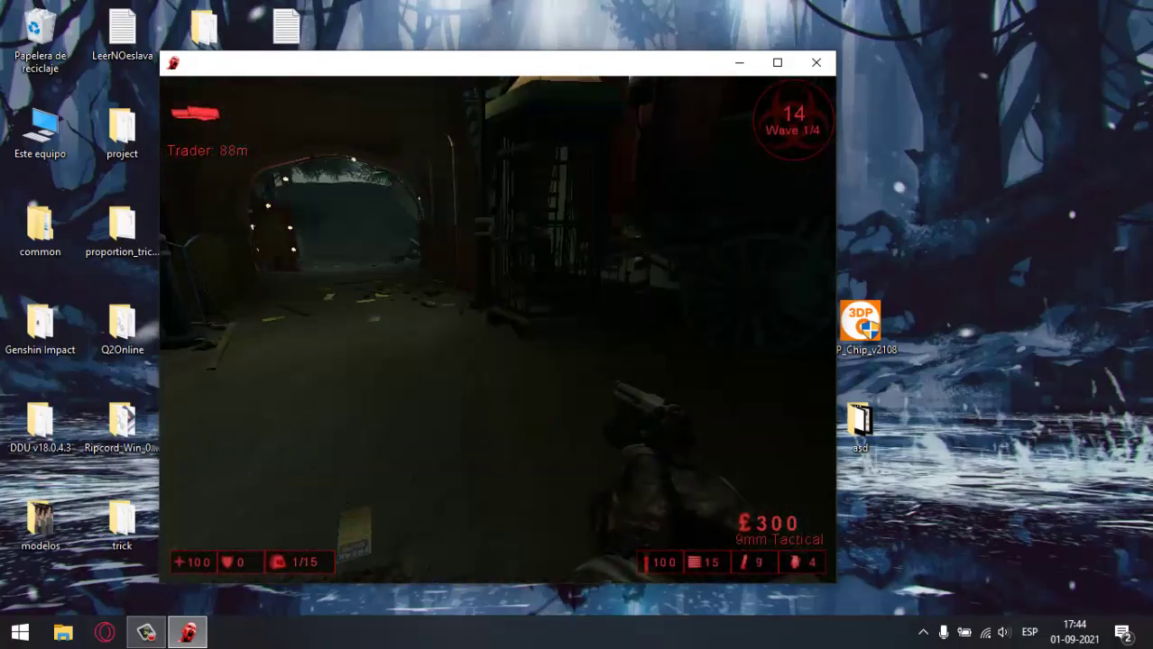
pyautogui.press('r')
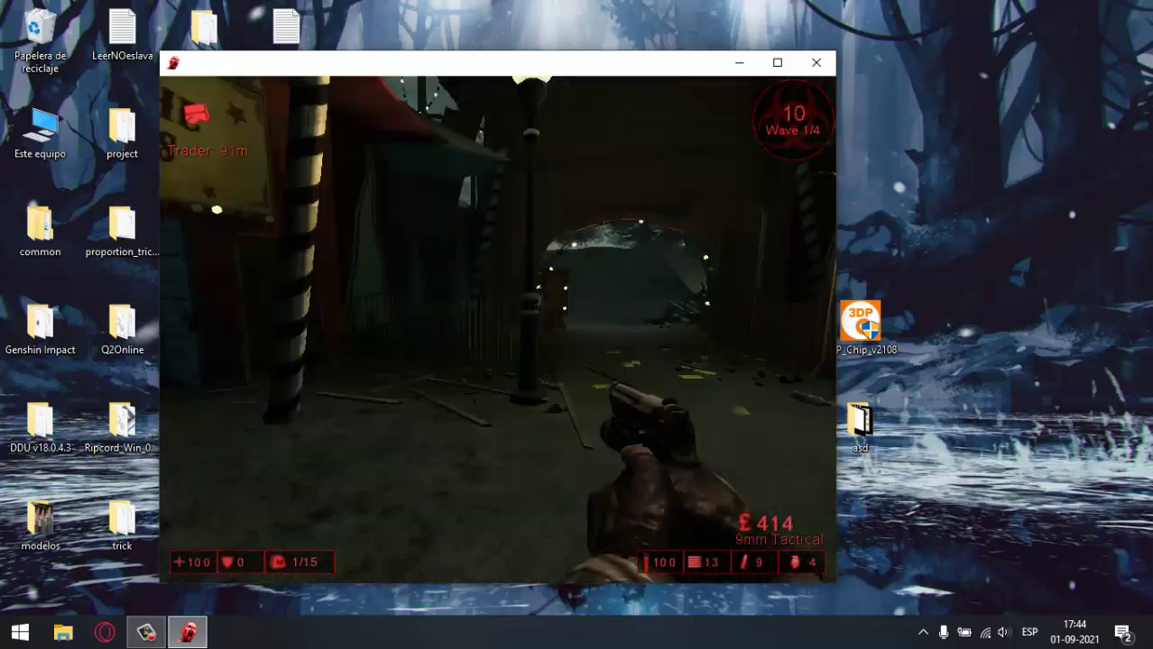